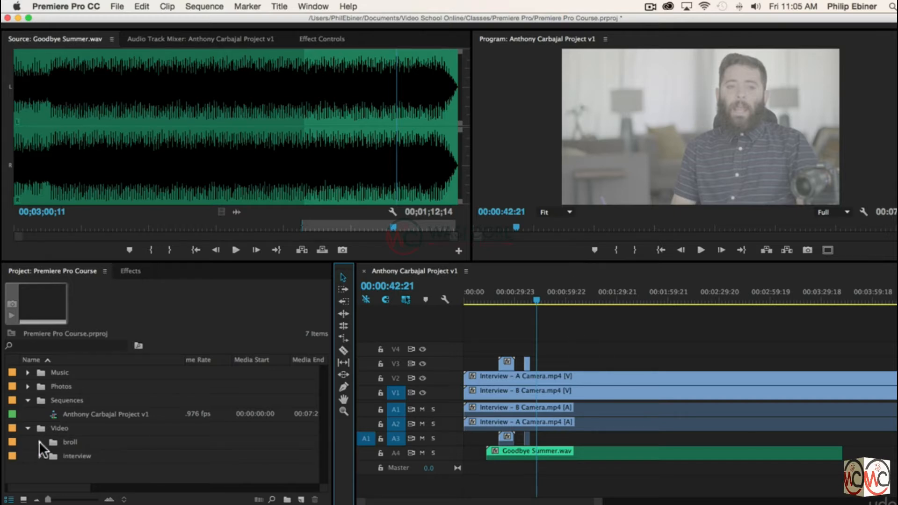
# Create a new sequence from Crusing Down Street.mp4 in the broll bin and cancel the extra New Sequence dialog.
pyautogui.click(40, 442)
pyautogui.scroll(-5, 180, 407)
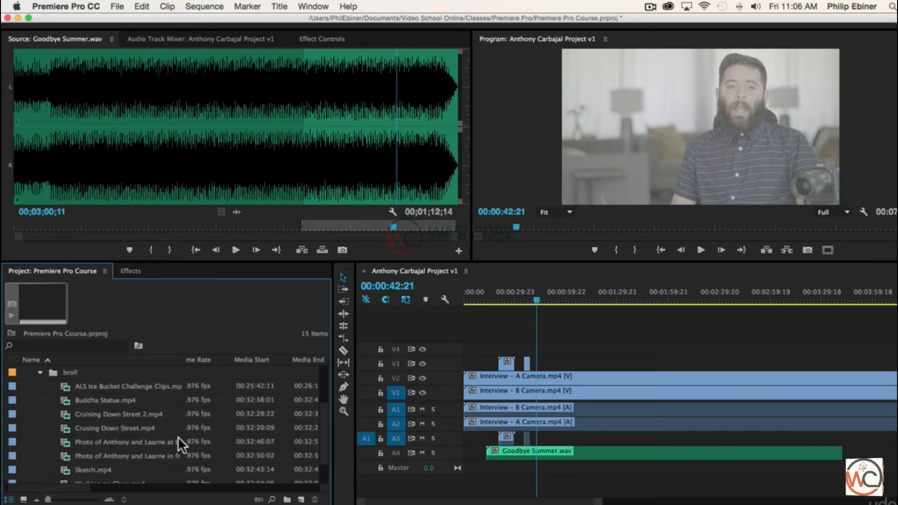
pyautogui.click(88, 428)
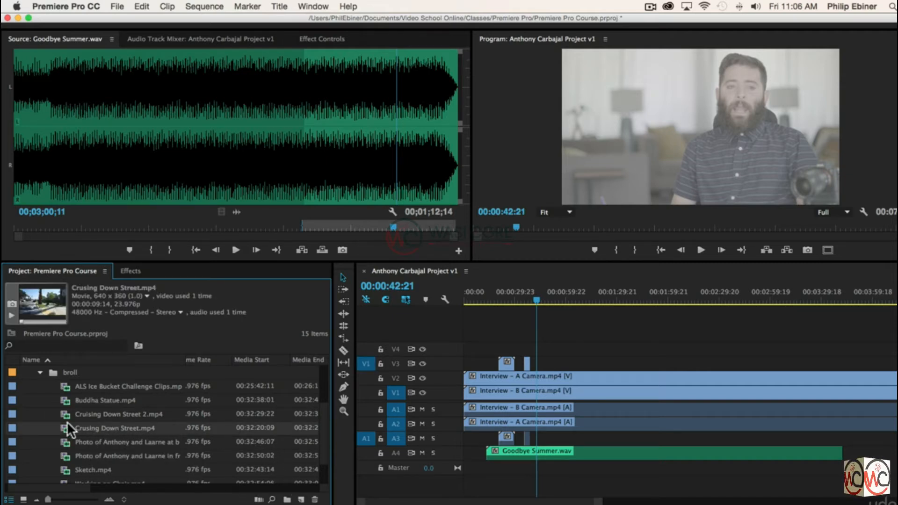
pyautogui.moveTo(77, 426); pyautogui.dragTo(301, 499)
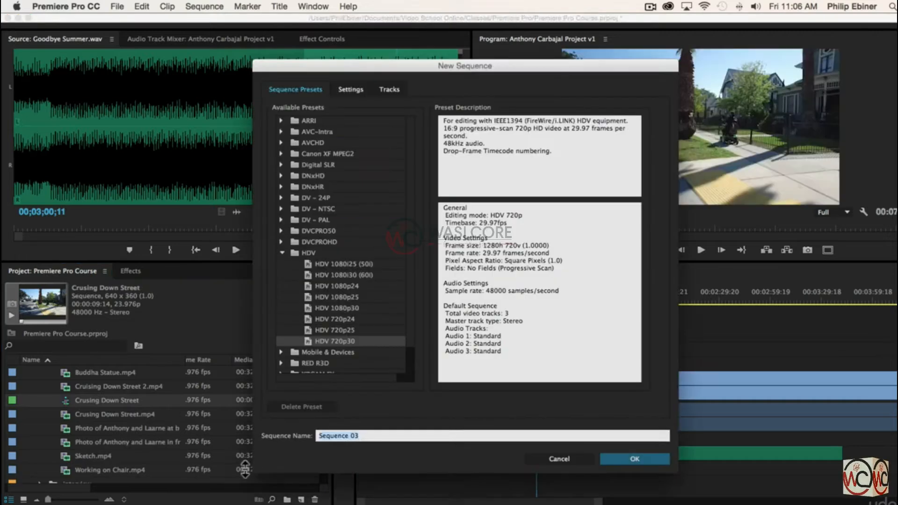
pyautogui.click(583, 460)
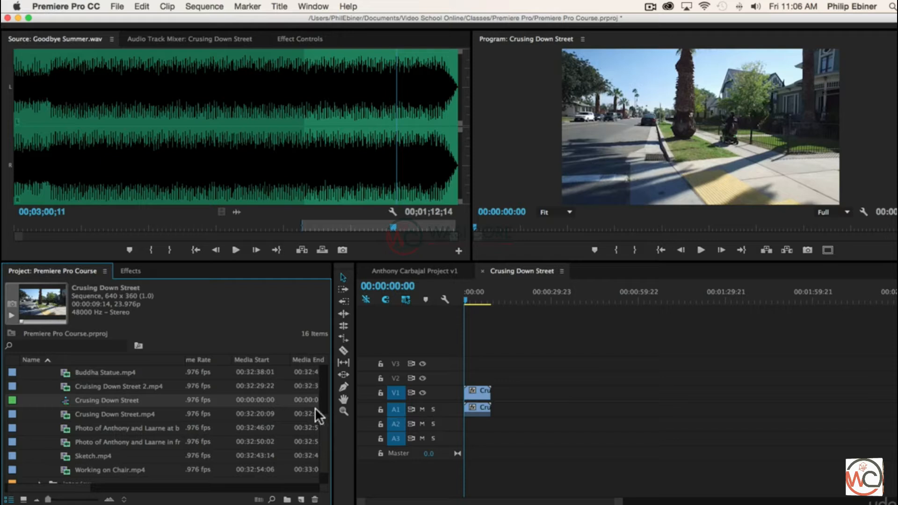
# Rename the new Crusing Down Street sequence as Broll Edits.
pyautogui.click(86, 398)
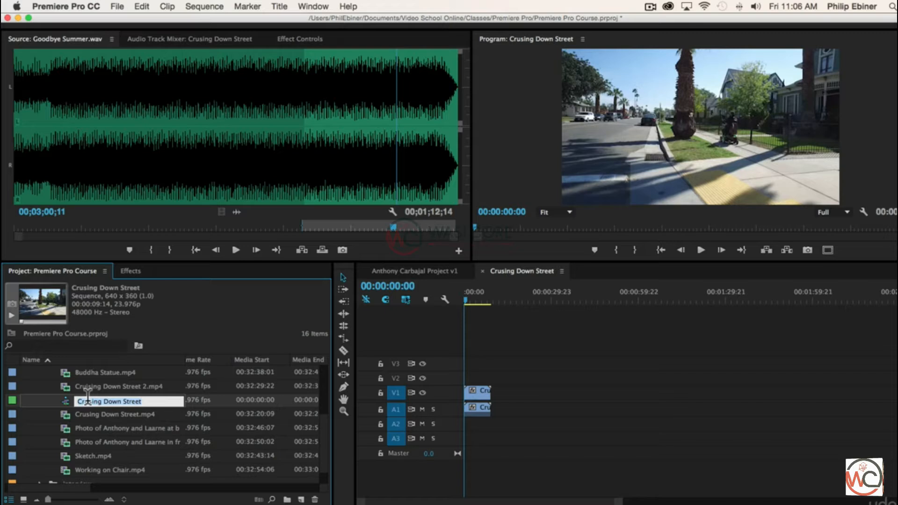
pyautogui.write('Broll Edits')
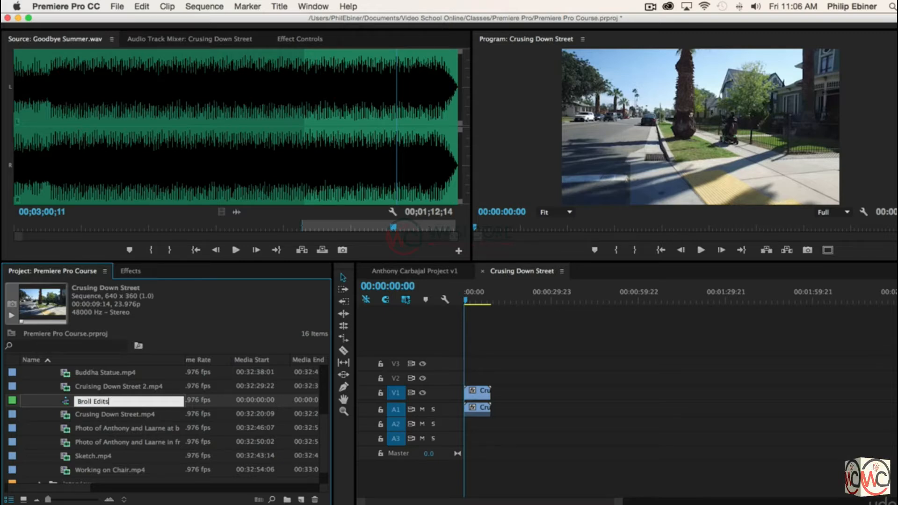
pyautogui.press('Return')
pyautogui.click(91, 398)
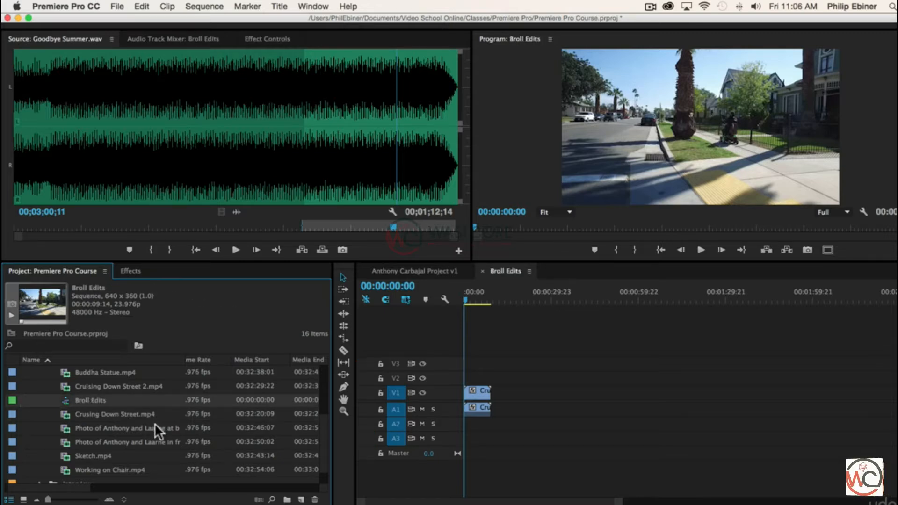
# Append Cruising Down Street 2.mp4, Working on Chair.mp4 and the photo clip taken in front of the building to the end of the Broll Edits sequence.
pyautogui.moveTo(110, 386); pyautogui.dragTo(494, 403)
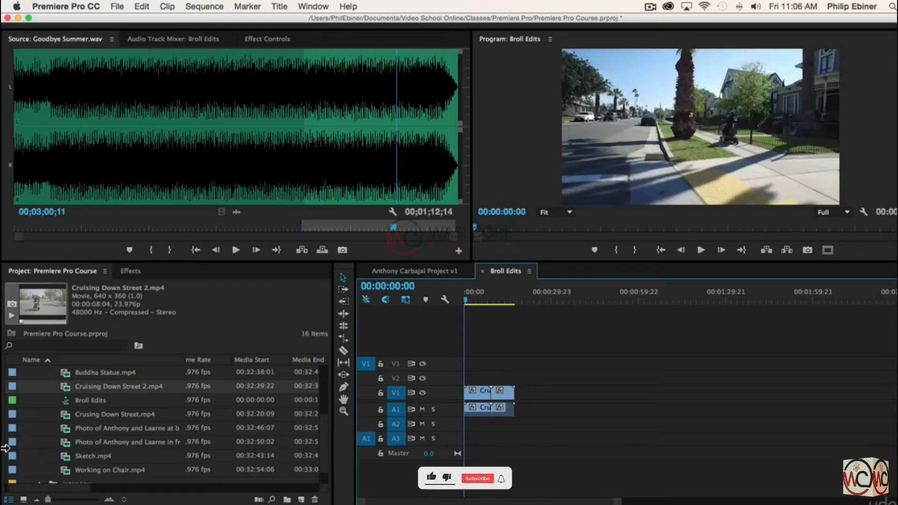
pyautogui.moveTo(91, 469); pyautogui.dragTo(521, 402)
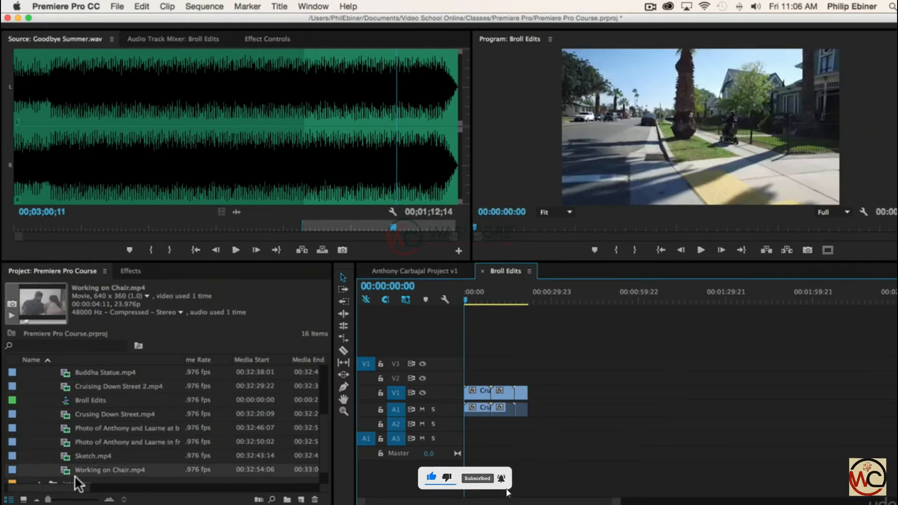
pyautogui.moveTo(103, 441); pyautogui.dragTo(526, 397)
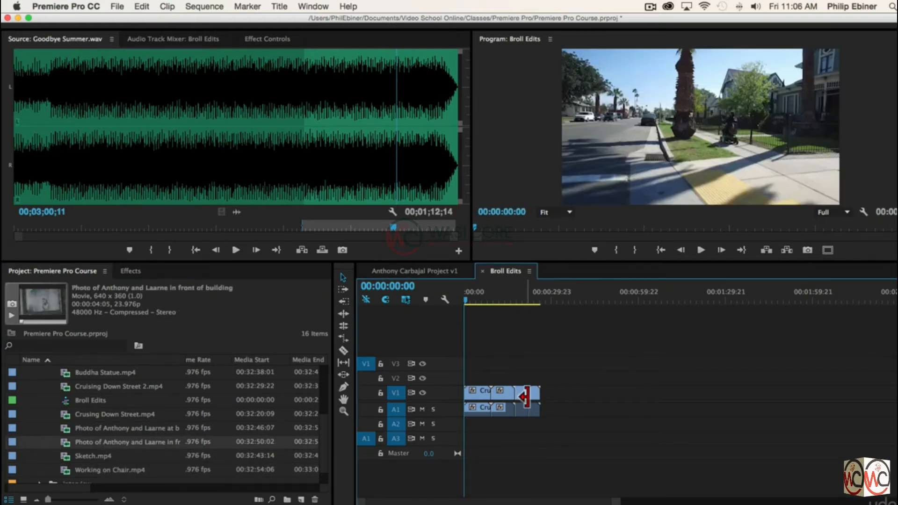
pyautogui.moveTo(465, 296); pyautogui.dragTo(422, 299)
pyautogui.press('=')
pyautogui.press('=')
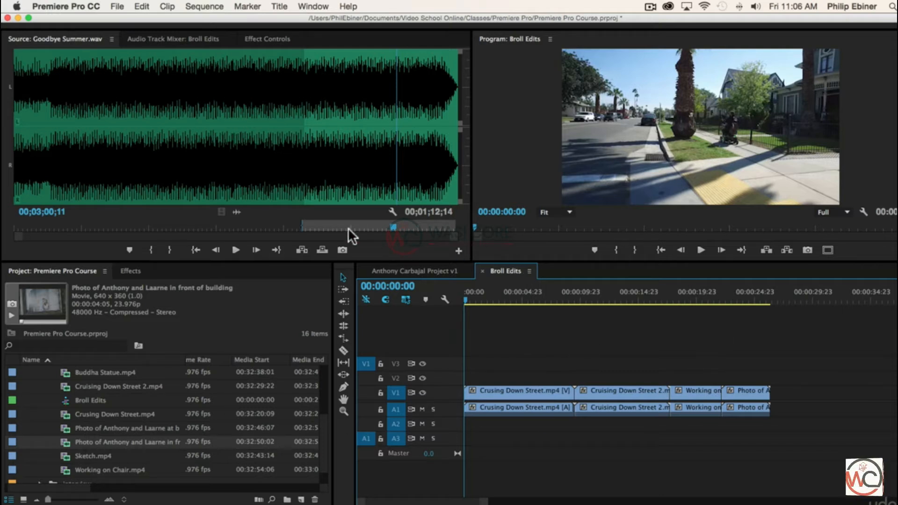
pyautogui.click(230, 187)
pyautogui.click(532, 119)
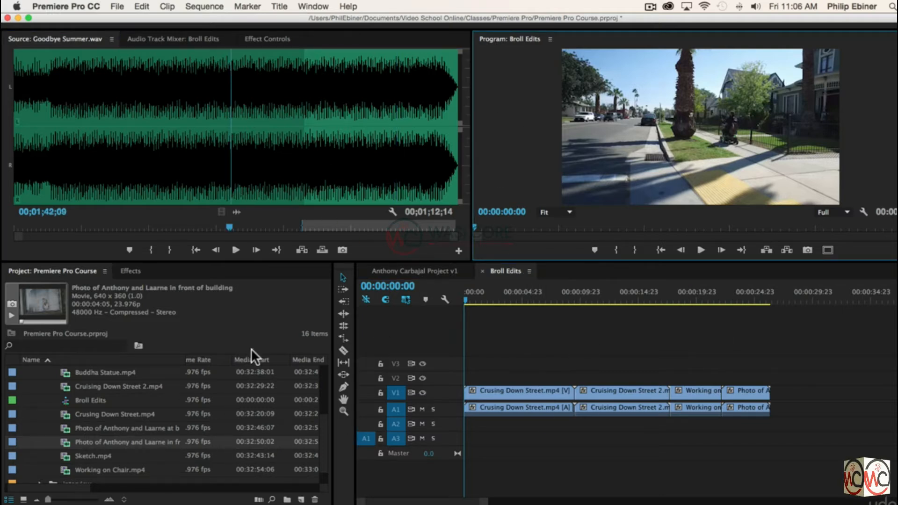
pyautogui.click(302, 300)
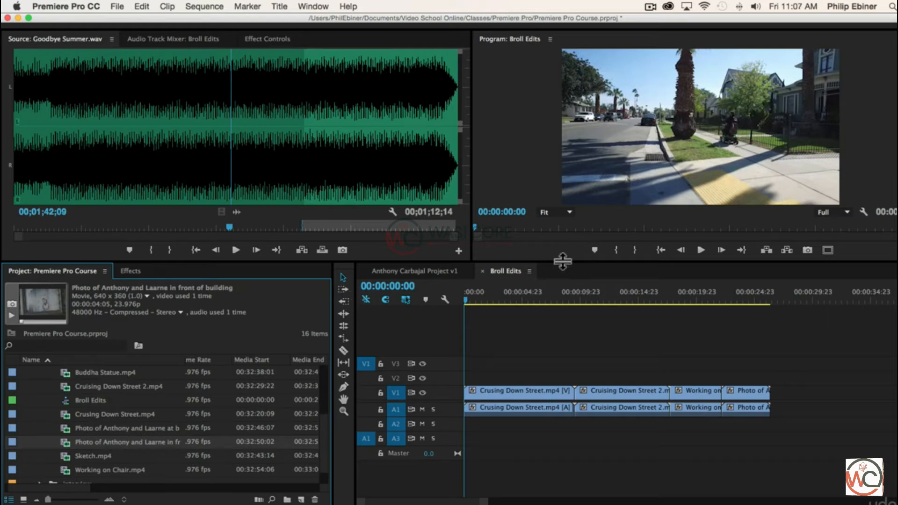
# Enlarge the timeline area slightly and return to the Broll Edits sequence.
pyautogui.moveTo(561, 260)
pyautogui.mouseDown()
pyautogui.moveTo(560, 281)
pyautogui.moveTo(563, 259)
pyautogui.mouseUp()
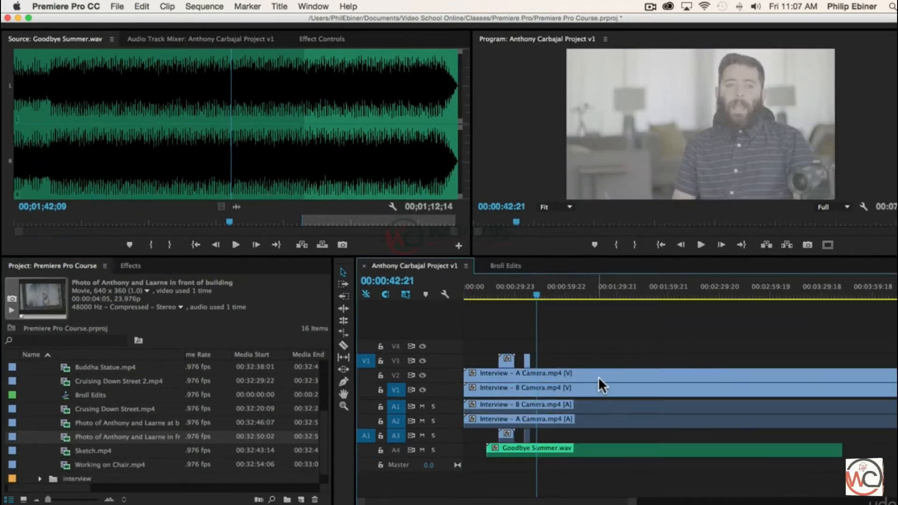
pyautogui.click(507, 265)
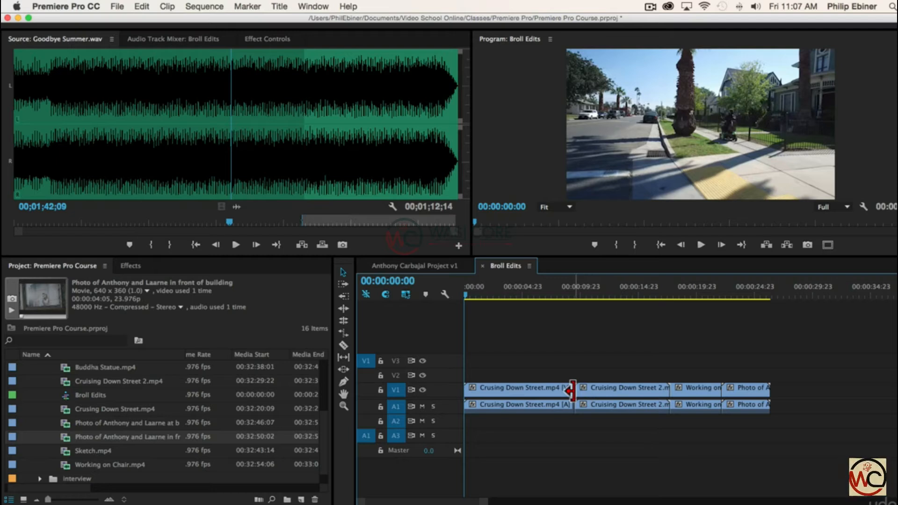
# Try shortening the end of the first clip to about 6 seconds, extend it back to full length, and play the sequence.
pyautogui.moveTo(567, 388); pyautogui.dragTo(532, 390)
pyautogui.moveTo(498, 294); pyautogui.dragTo(444, 293)
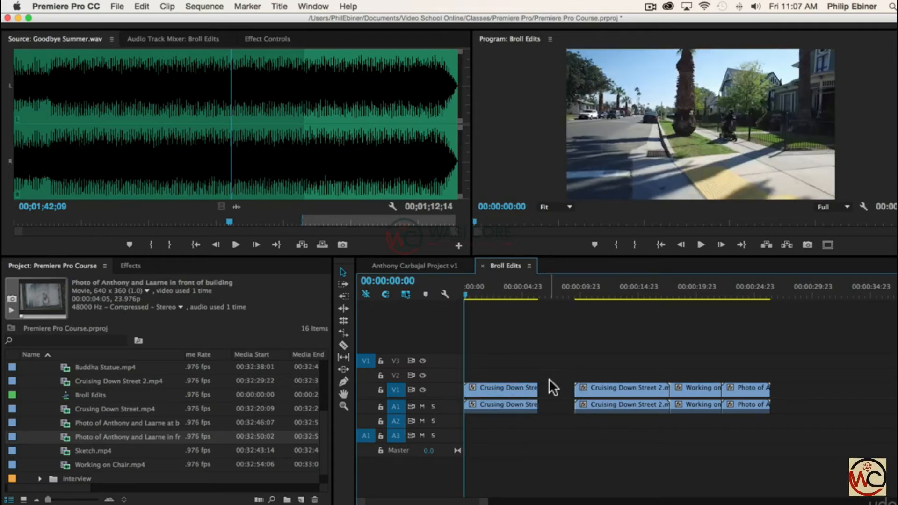
pyautogui.click(521, 286)
pyautogui.press('space')
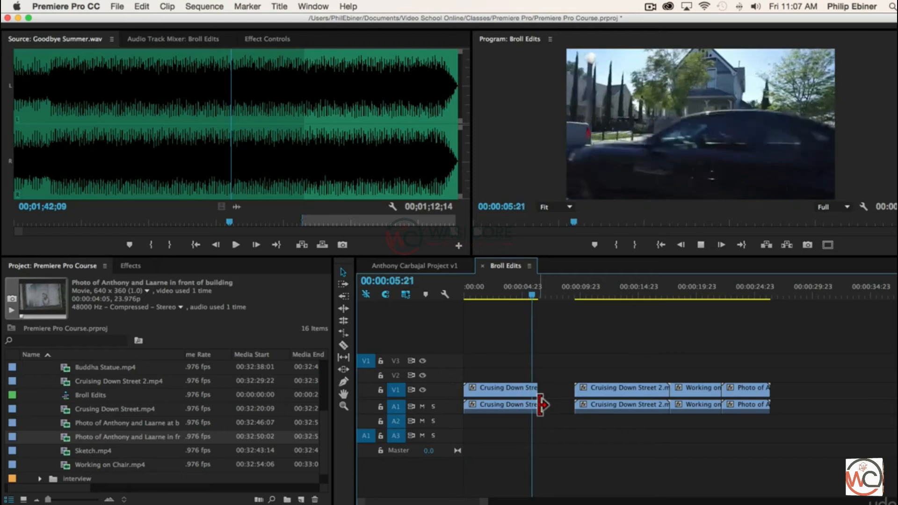
pyautogui.moveTo(537, 391); pyautogui.dragTo(643, 388)
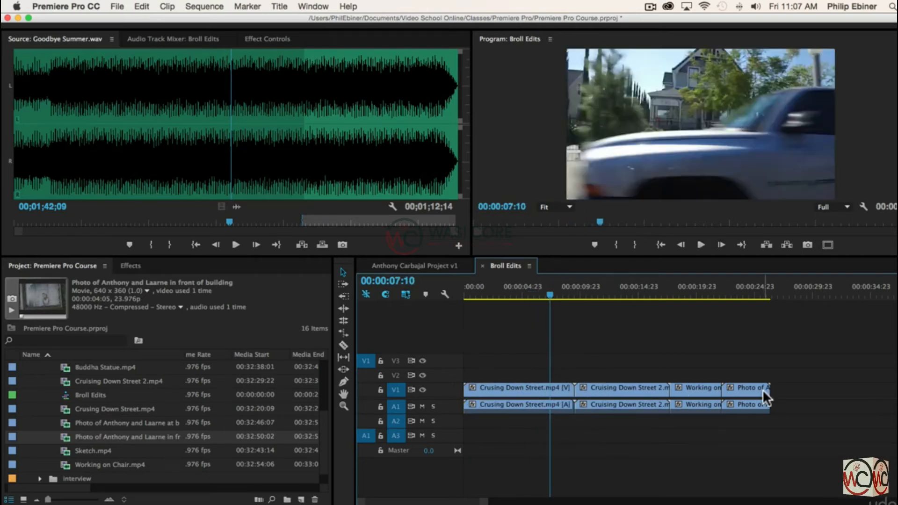
pyautogui.press('space')
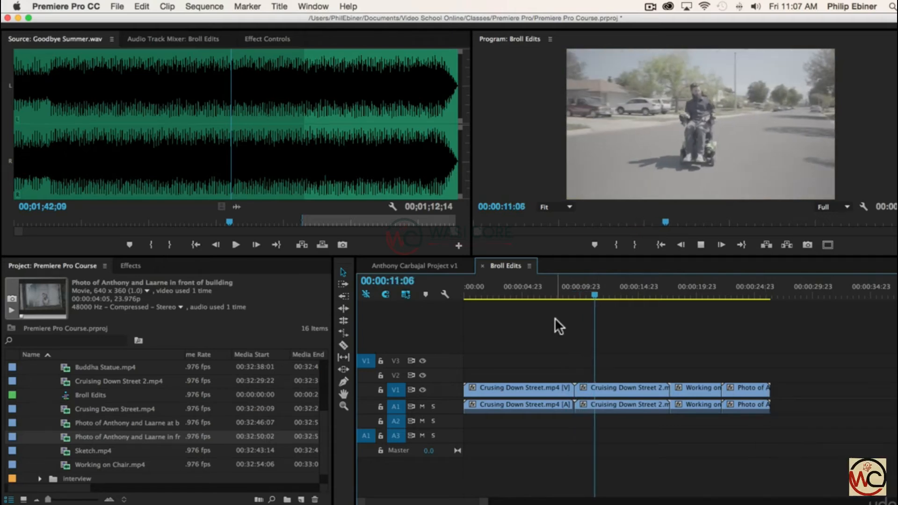
# Trim the first clip at both ends so it runs from about 2.5 to about 7.3 seconds.
pyautogui.click(504, 291)
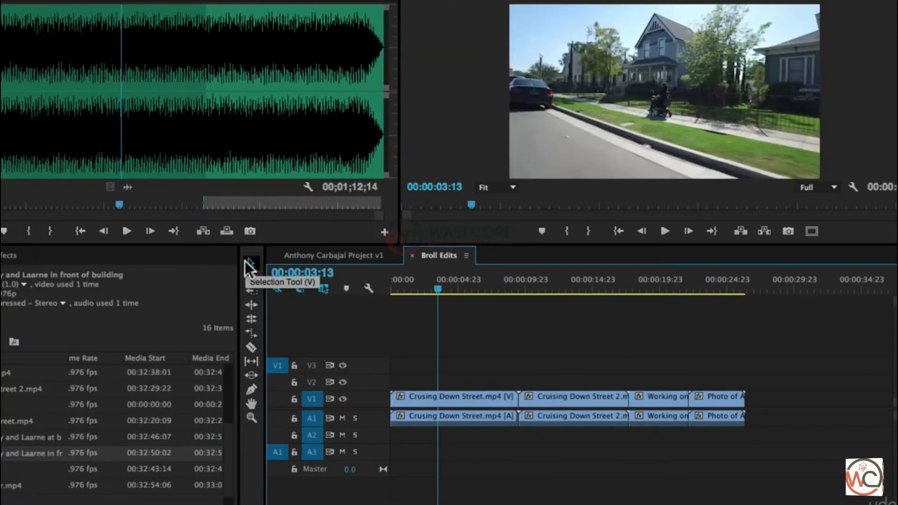
pyautogui.moveTo(394, 399); pyautogui.dragTo(424, 398)
pyautogui.moveTo(513, 400); pyautogui.dragTo(482, 402)
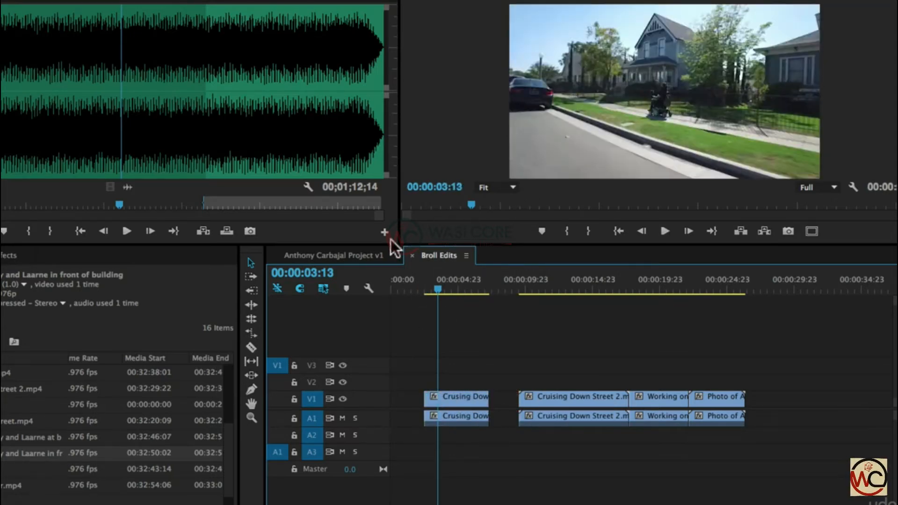
# Enlarge the Program monitor by narrowing the Source monitor and reducing the timeline's height.
pyautogui.moveTo(400, 230); pyautogui.dragTo(292, 232)
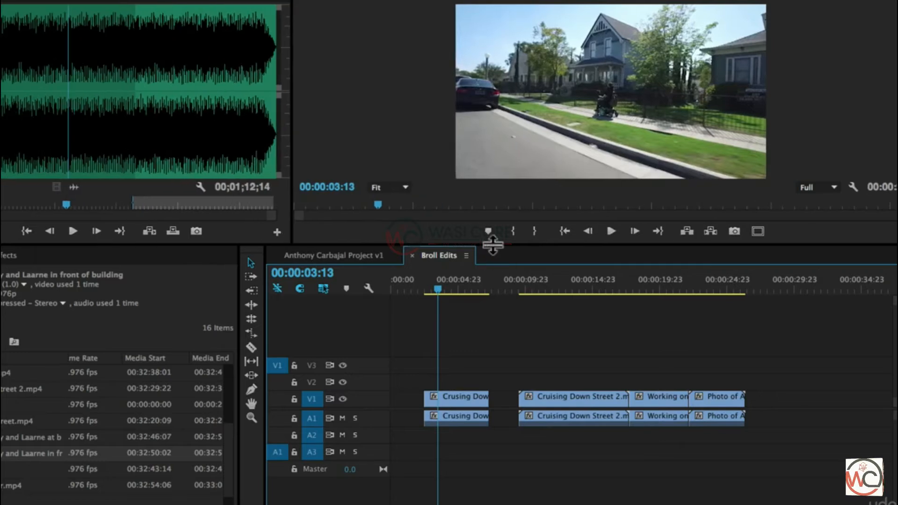
pyautogui.moveTo(492, 244); pyautogui.dragTo(489, 301)
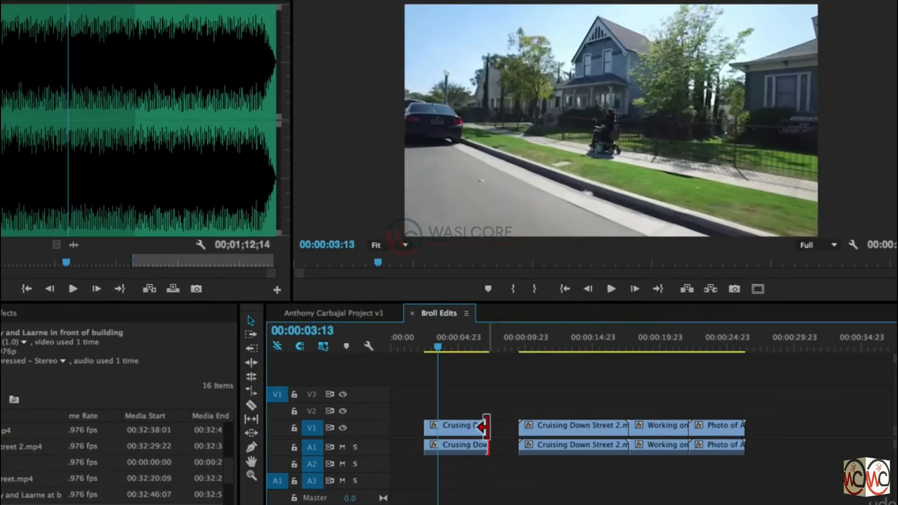
# Shorten the end of the first clip further to about 6.5 seconds and play through the cut.
pyautogui.moveTo(487, 426)
pyautogui.mouseDown()
pyautogui.moveTo(461, 425)
pyautogui.moveTo(497, 426)
pyautogui.moveTo(454, 426)
pyautogui.moveTo(480, 426)
pyautogui.moveTo(471, 427)
pyautogui.mouseUp()
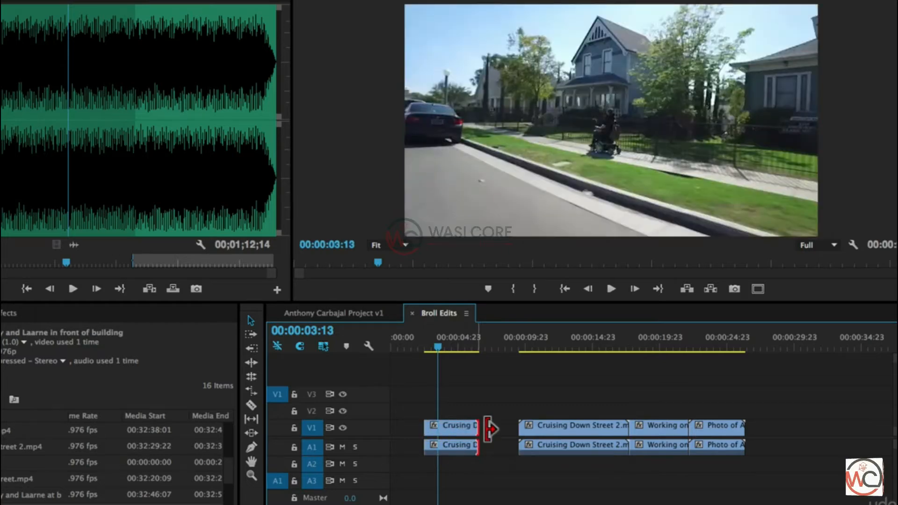
pyautogui.press('space')
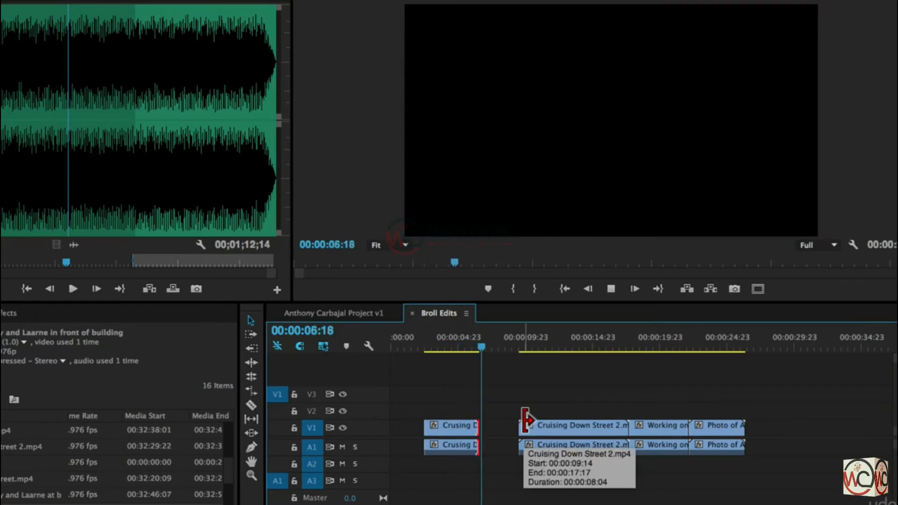
pyautogui.press('space')
pyautogui.click(462, 346)
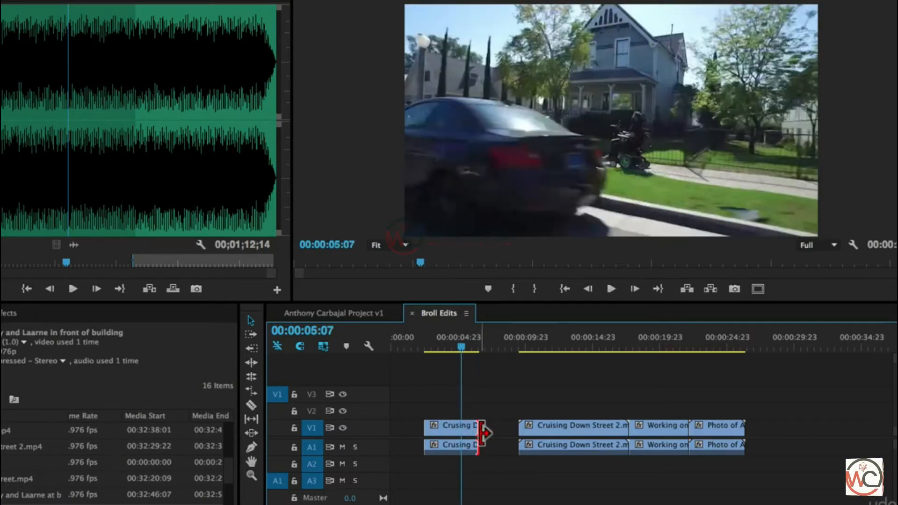
# Extend both ends of the trimmed first clip back to its full length.
pyautogui.moveTo(473, 430); pyautogui.dragTo(563, 427)
pyautogui.moveTo(425, 427); pyautogui.dragTo(365, 427)
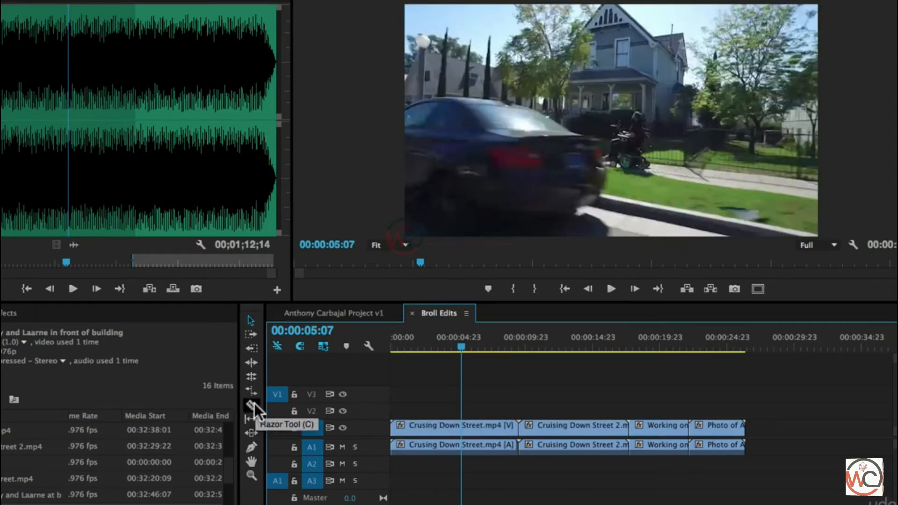
# Cut the clips with the Razor tool, twice in the first clip and once in each of the other three.
pyautogui.click(251, 403)
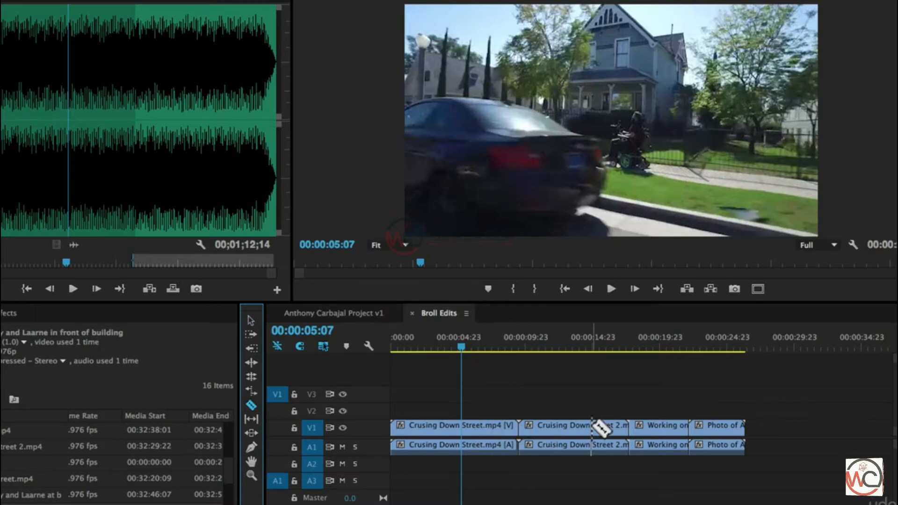
pyautogui.click(422, 428)
pyautogui.click(485, 428)
pyautogui.click(590, 428)
pyautogui.click(654, 428)
pyautogui.click(721, 428)
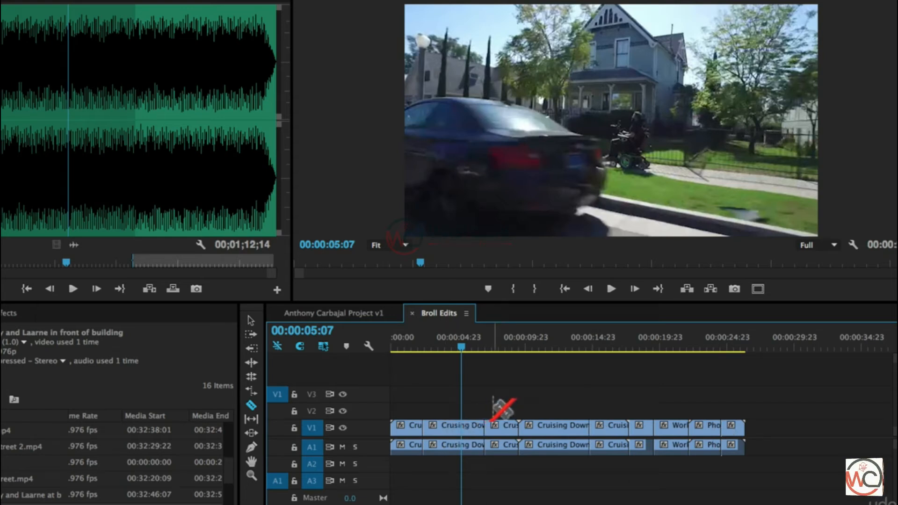
# Undo all five Razor cuts in the sequence.
pyautogui.hotkey('ctrl', 'z')
pyautogui.hotkey('ctrl', 'z')
pyautogui.hotkey('ctrl', 'z')
pyautogui.hotkey('ctrl', 'z')
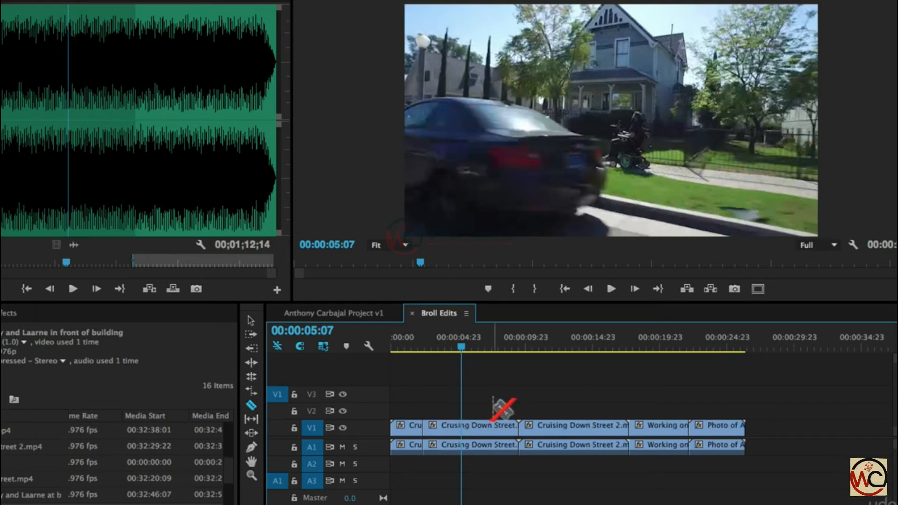
pyautogui.hotkey('ctrl', 'z')
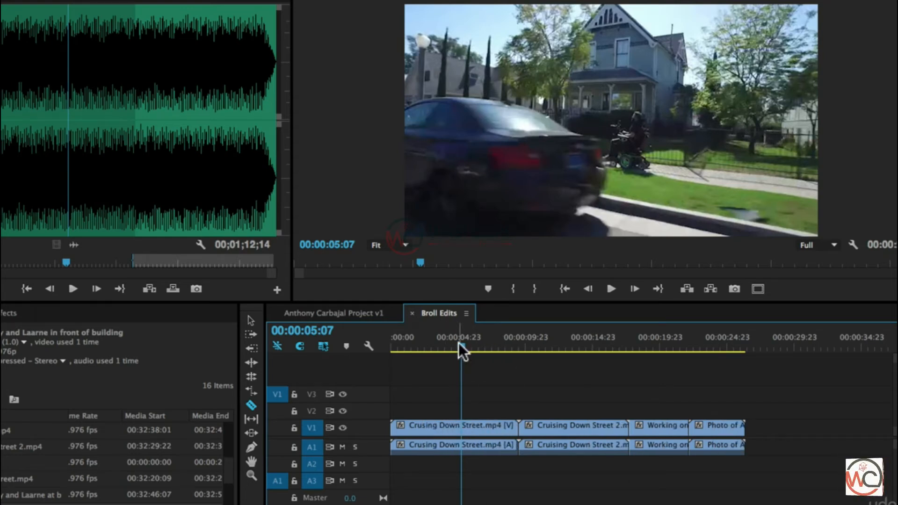
# Cut the first clip at 00:00:06:13 with the Razor tool and switch back to the Selection tool.
pyautogui.moveTo(461, 345); pyautogui.dragTo(478, 348)
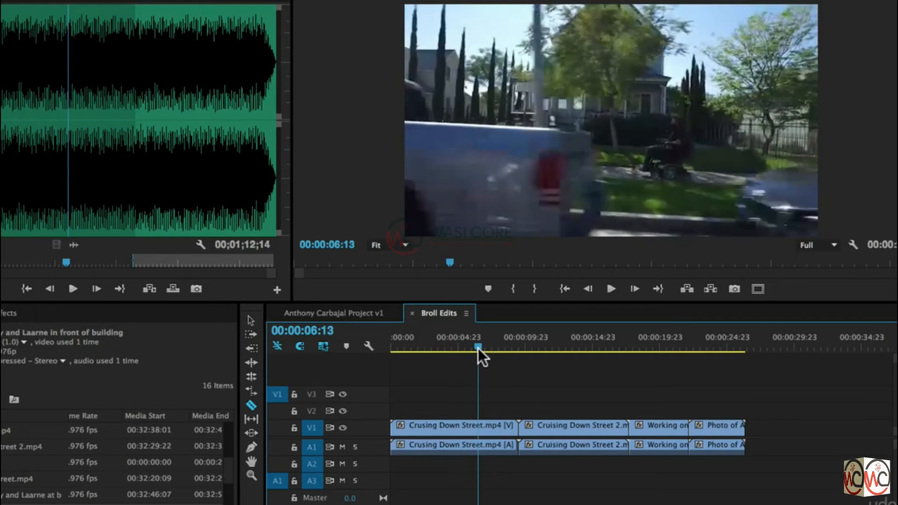
pyautogui.click(479, 426)
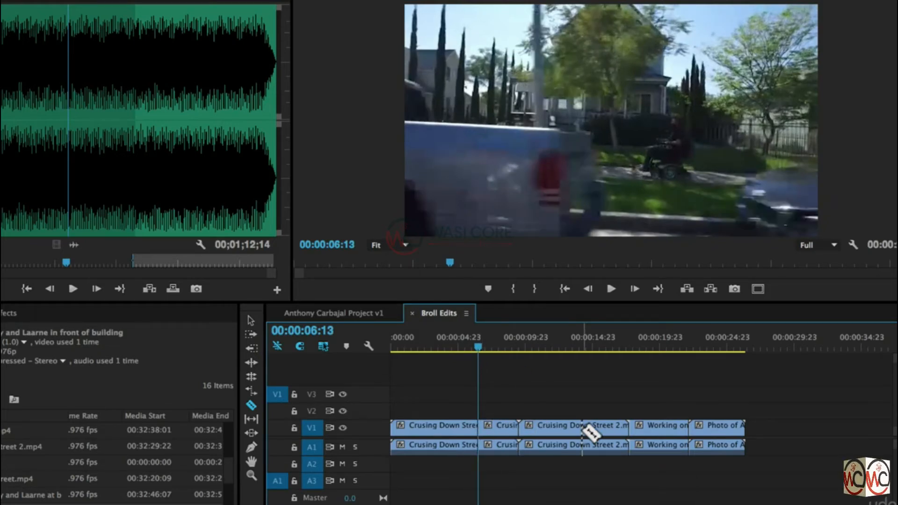
pyautogui.press('=')
pyautogui.press('=')
pyautogui.press('-')
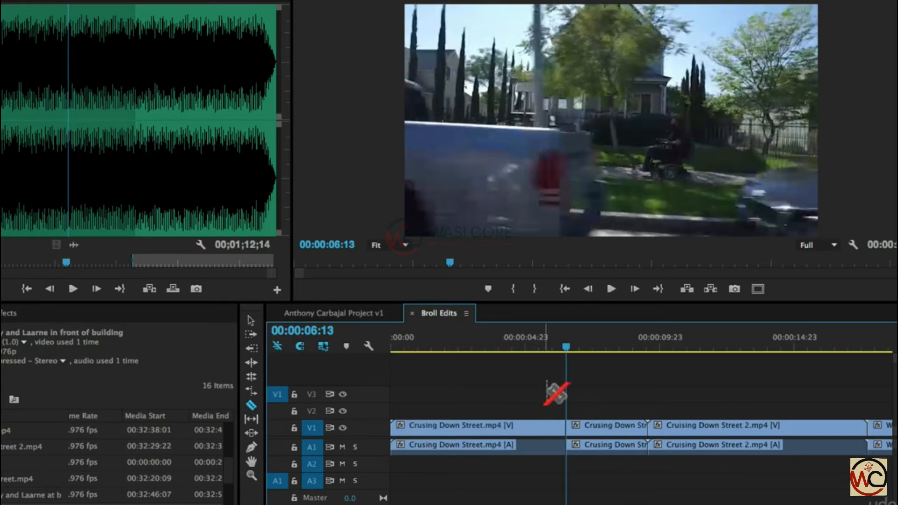
pyautogui.press('v')
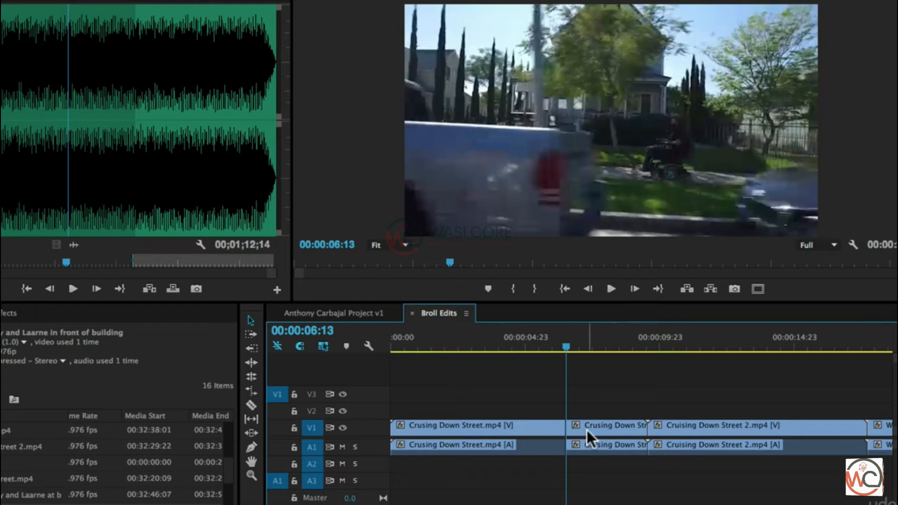
# Delete the part of the first clip after the 00:00:06:13 cut and play the sequence across the gap.
pyautogui.click(602, 426)
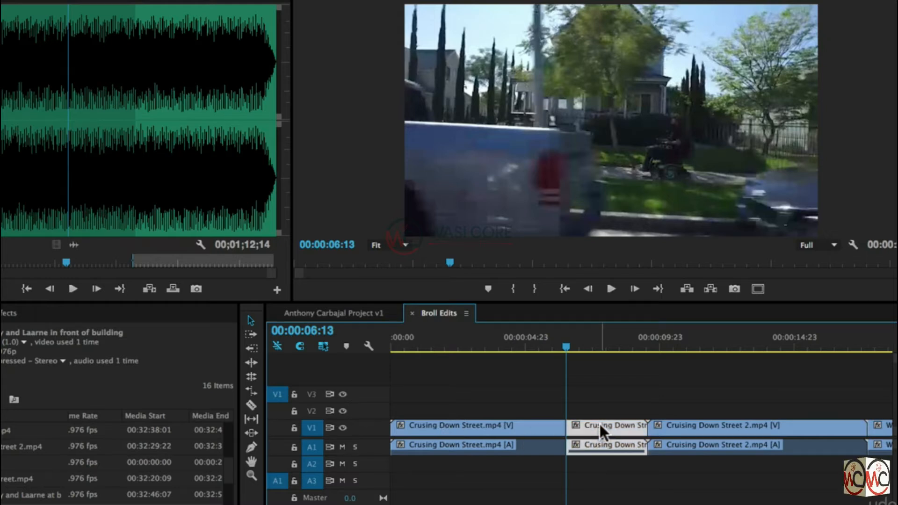
pyautogui.press('space')
pyautogui.press('space')
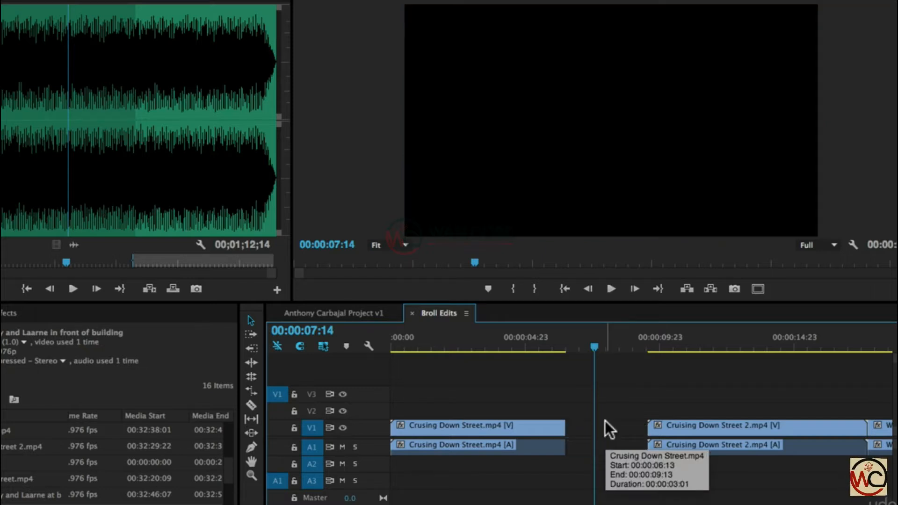
pyautogui.moveTo(558, 351); pyautogui.dragTo(611, 362)
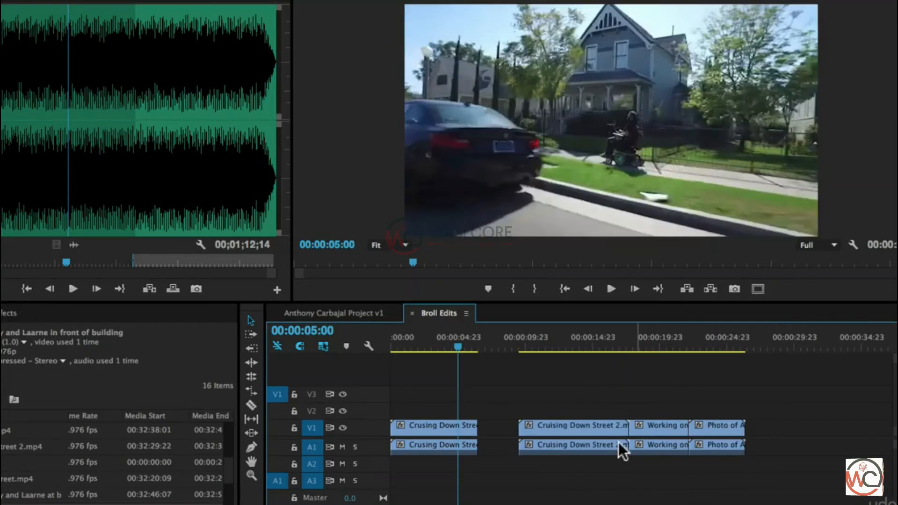
pyautogui.press('space')
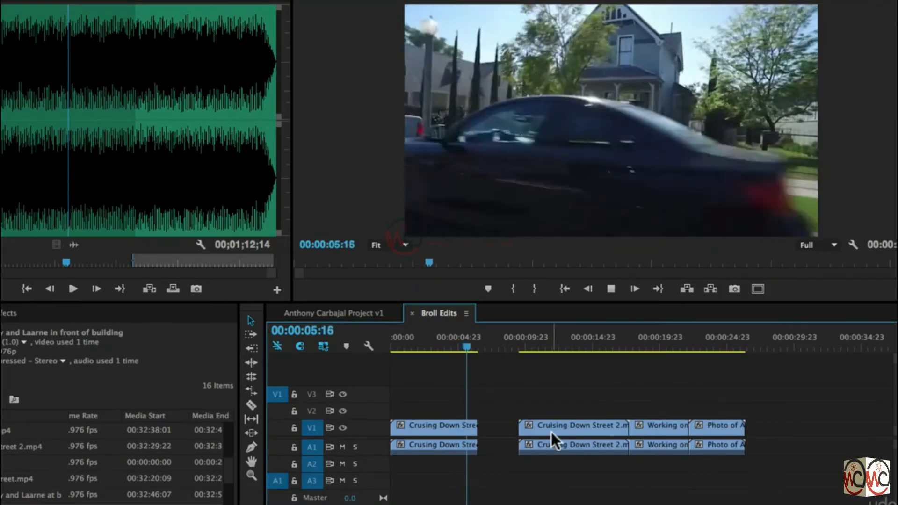
# Cut the second clip at 00:00:12:01 with the Razor tool and delete the part before the cut.
pyautogui.moveTo(529, 340); pyautogui.dragTo(554, 346)
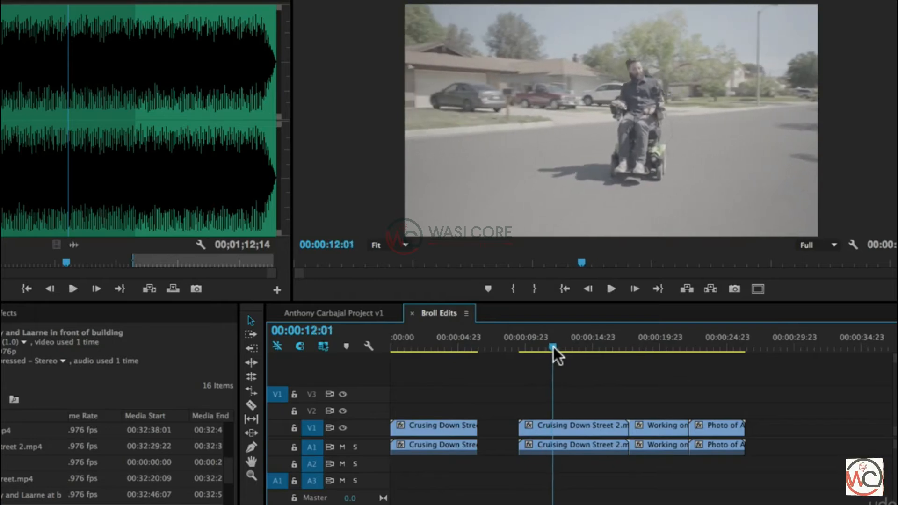
pyautogui.click(246, 404)
pyautogui.click(553, 428)
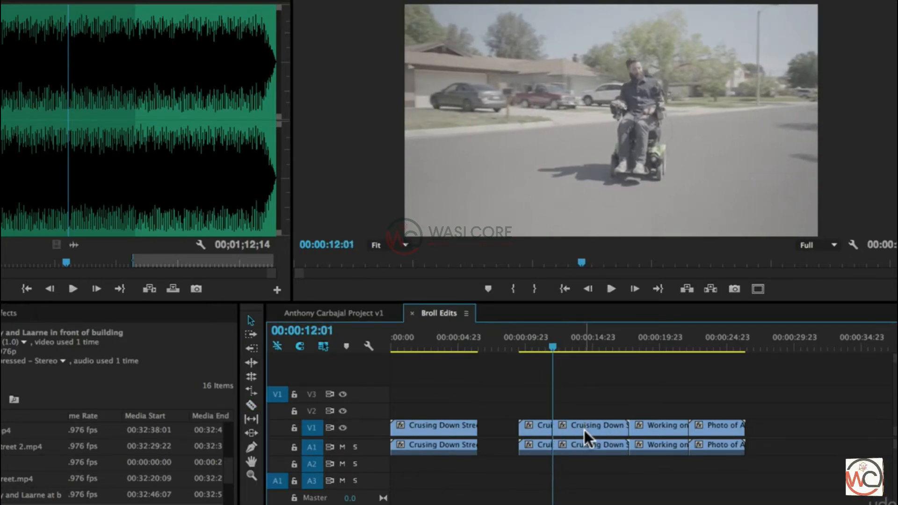
pyautogui.click(526, 425)
pyautogui.press('Delete')
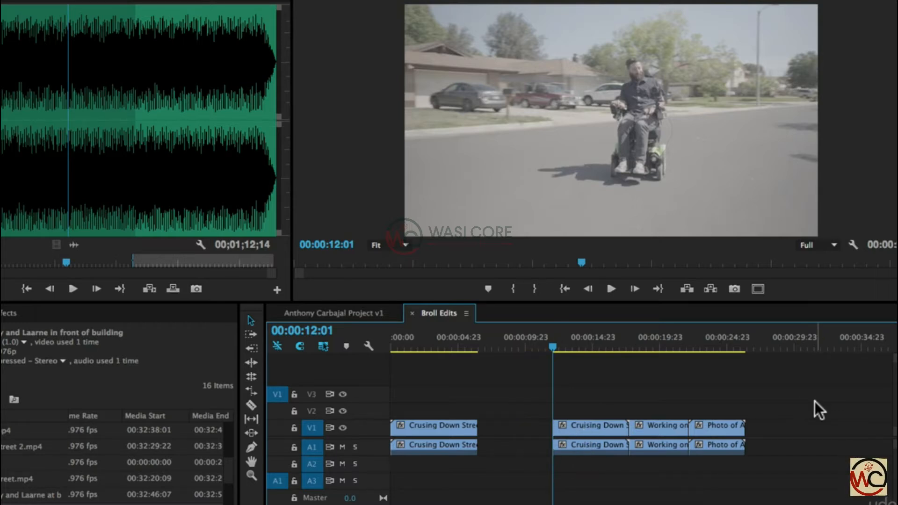
# Try shifting the remaining clips toward the first clip to close the gap, undoing each move.
pyautogui.moveTo(824, 396); pyautogui.dragTo(553, 452)
pyautogui.click(610, 403)
pyautogui.click(580, 426)
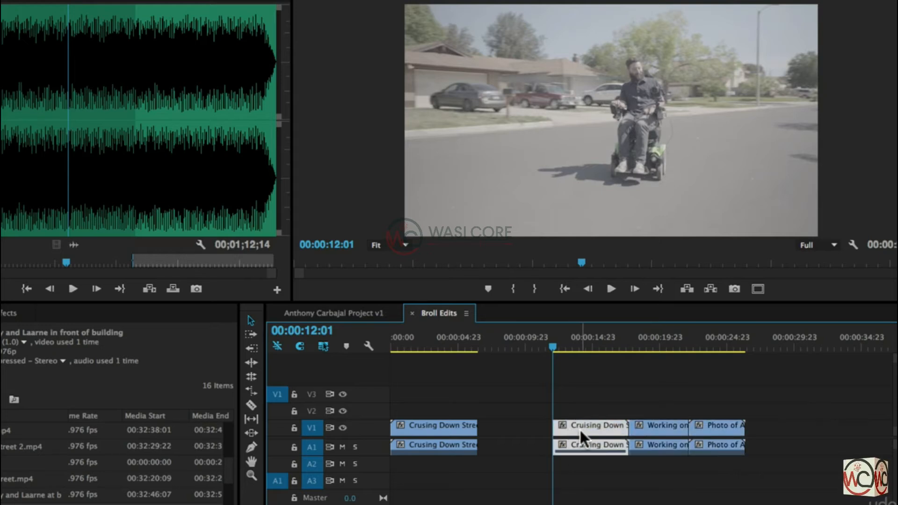
pyautogui.moveTo(595, 391); pyautogui.dragTo(763, 457)
pyautogui.moveTo(575, 423); pyautogui.dragTo(502, 428)
pyautogui.hotkey('ctrl', 'z')
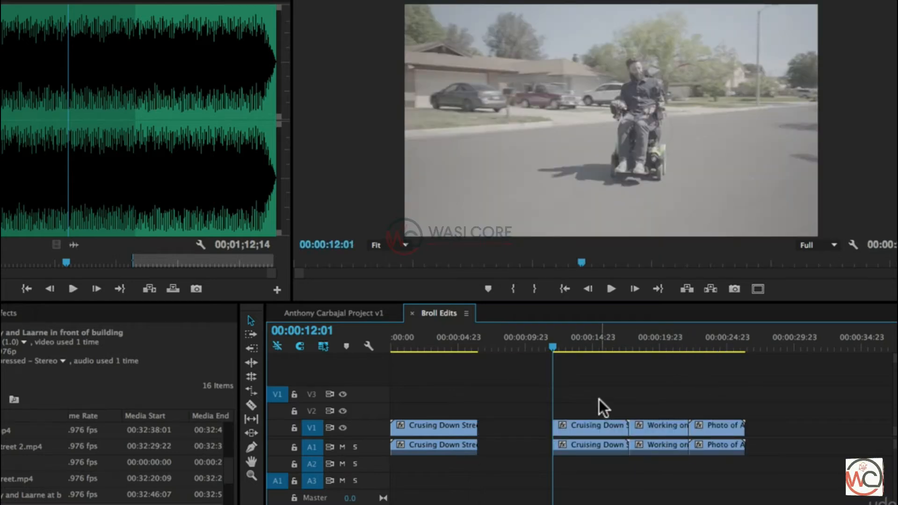
pyautogui.moveTo(589, 429); pyautogui.dragTo(520, 426)
pyautogui.press('super+z')
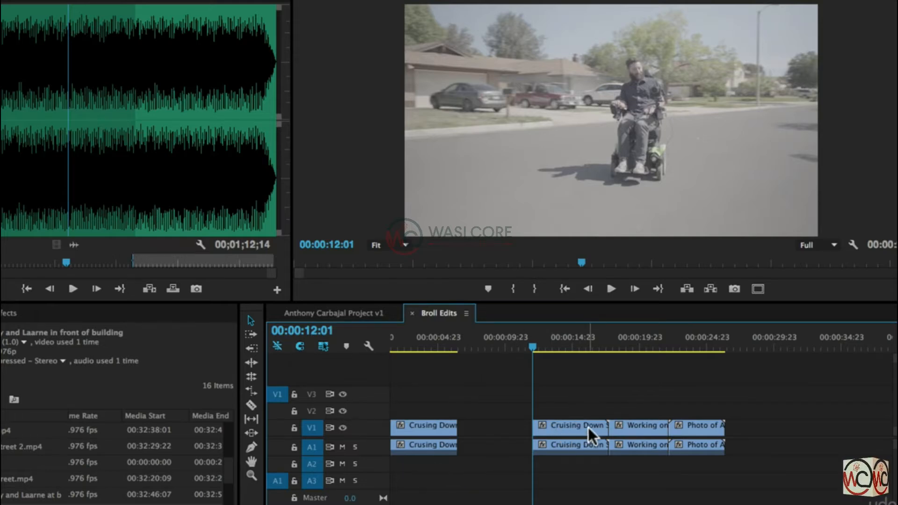
# Try cutting the second clip near 00:00:16:01 with the Razor tool, undo the cut and switch back to the Selection tool.
pyautogui.moveTo(532, 347); pyautogui.dragTo(588, 350)
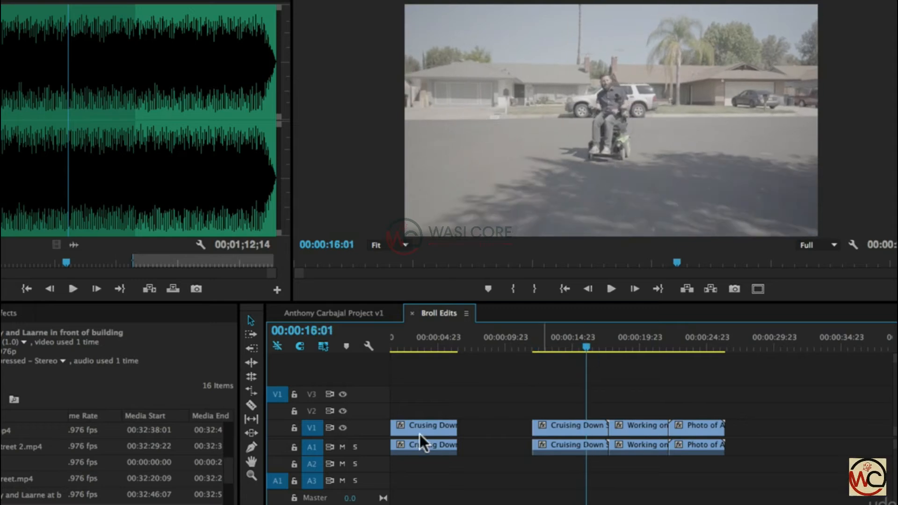
pyautogui.click(252, 404)
pyautogui.click(251, 403)
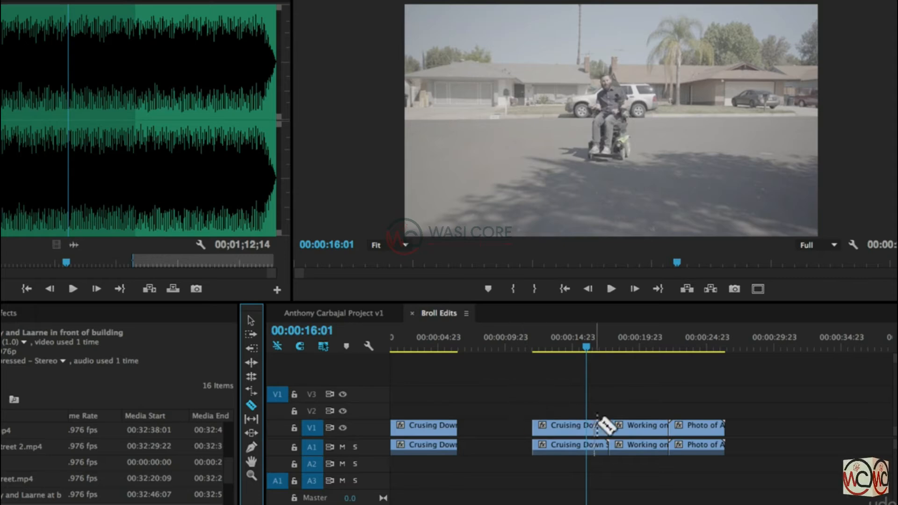
pyautogui.click(590, 427)
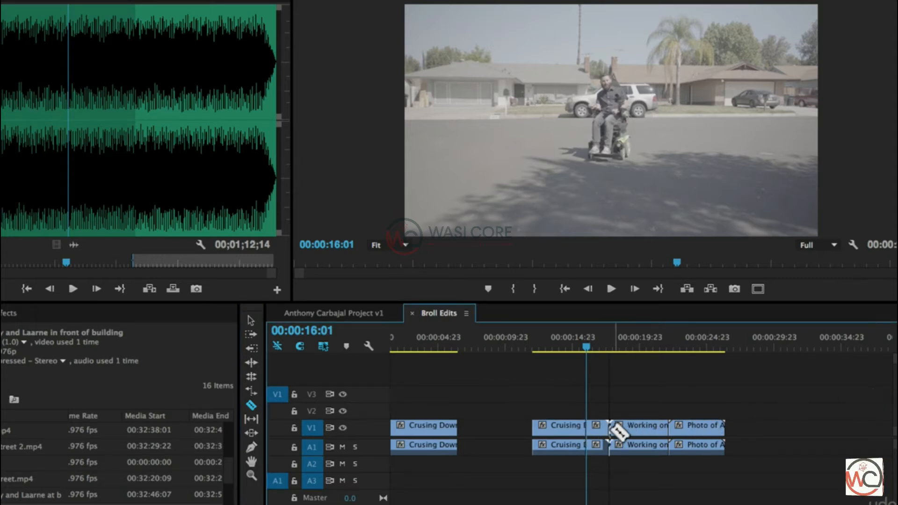
pyautogui.hotkey('ctrl', 'z')
pyautogui.press('v')
# Select the last three clips together and move them against the end of the first clip.
pyautogui.moveTo(549, 400); pyautogui.dragTo(748, 436)
pyautogui.moveTo(557, 424); pyautogui.dragTo(507, 425)
pyautogui.click(300, 346)
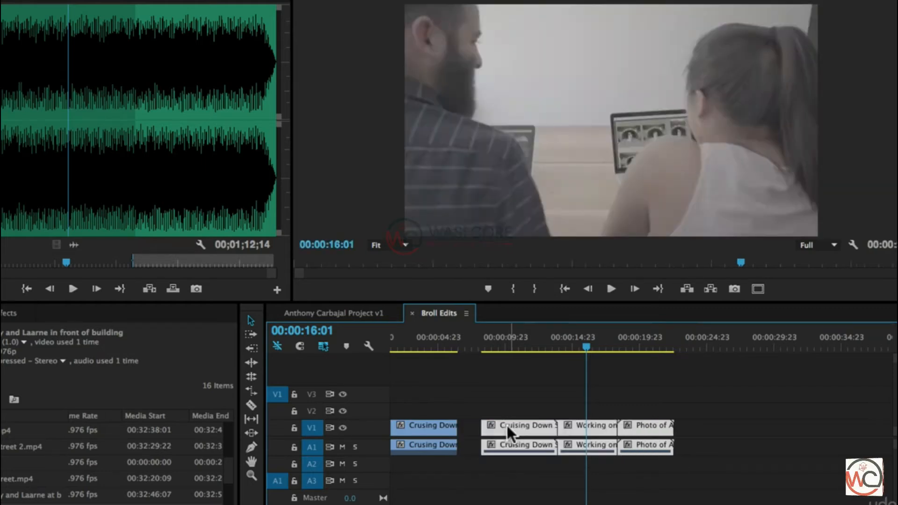
pyautogui.moveTo(500, 385); pyautogui.dragTo(805, 496)
pyautogui.moveTo(537, 427); pyautogui.dragTo(498, 423)
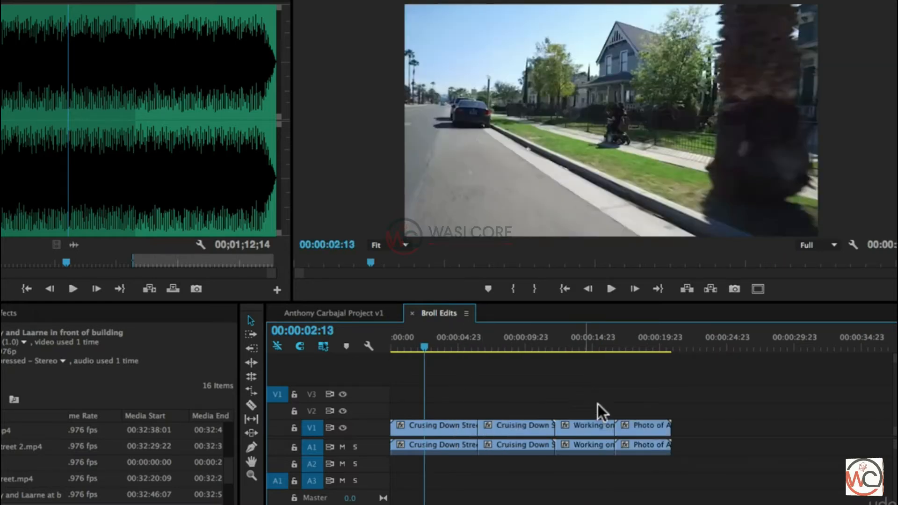
# Move the last three clips away from the first clip and close the gap with Ripple Delete.
pyautogui.moveTo(521, 415); pyautogui.dragTo(722, 477)
pyautogui.moveTo(527, 427); pyautogui.dragTo(641, 427)
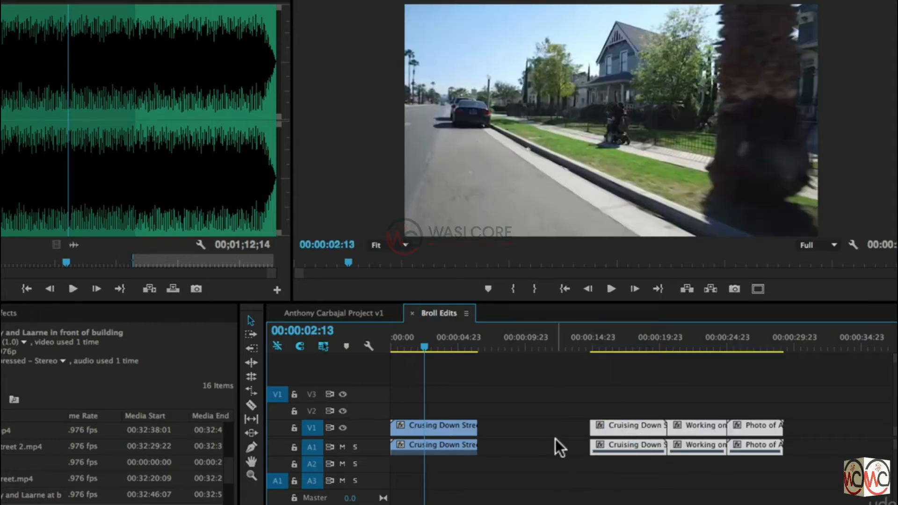
pyautogui.click(510, 430)
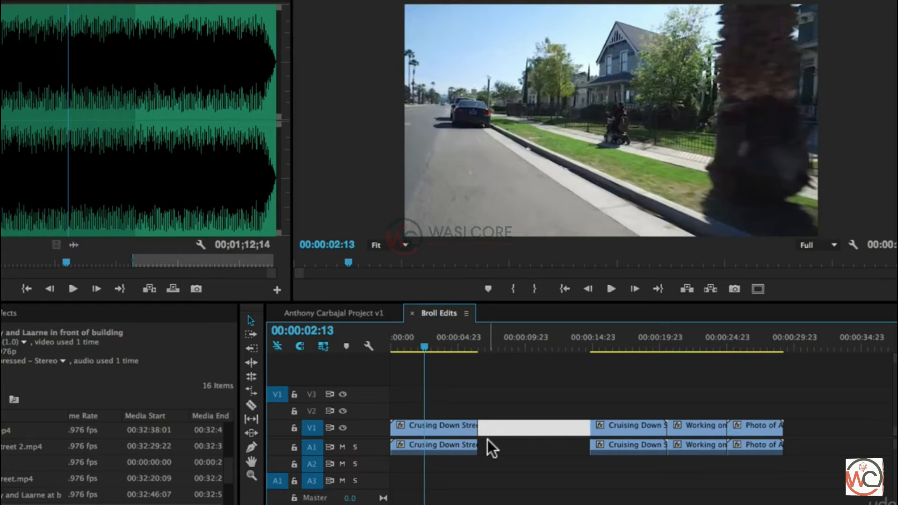
pyautogui.press('Delete')
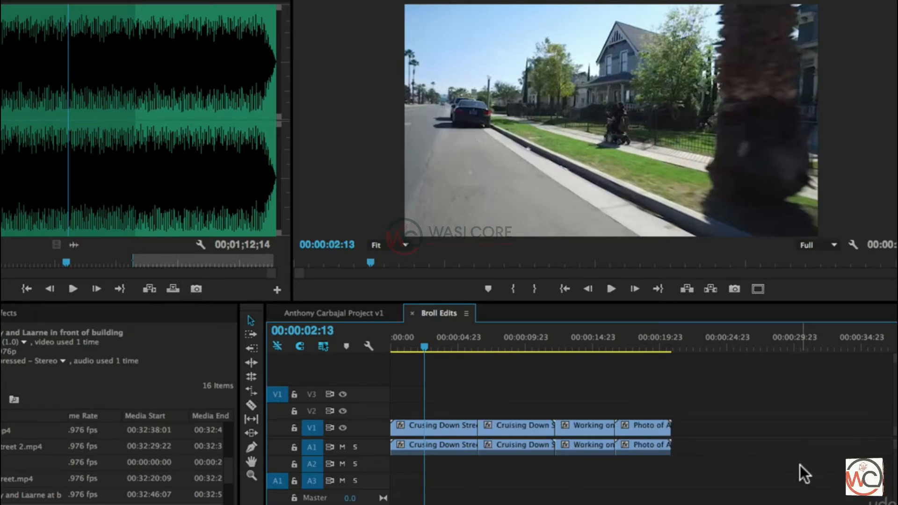
pyautogui.hotkey('ctrl', 'z')
pyautogui.rightClick(517, 425)
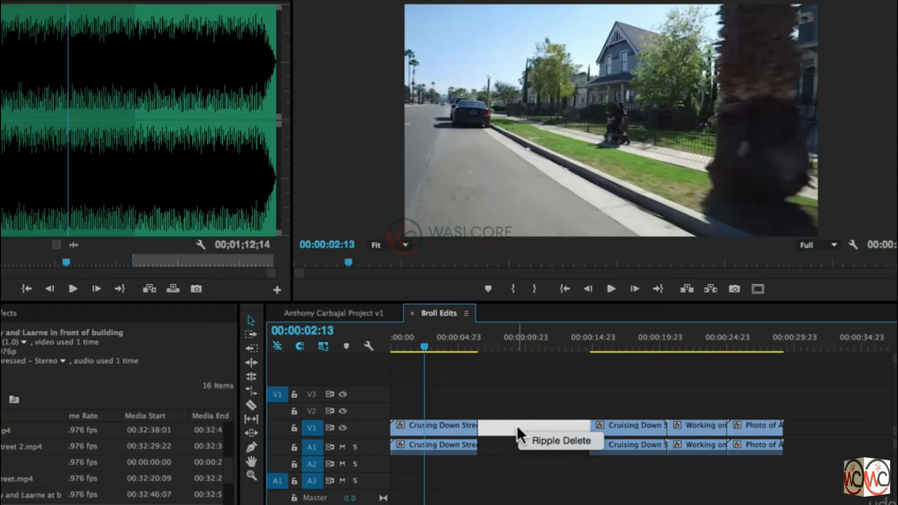
pyautogui.click(542, 439)
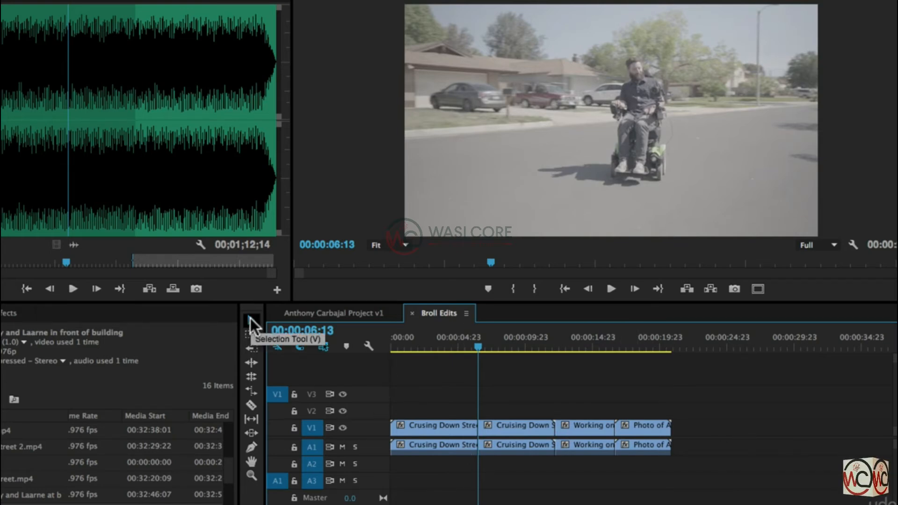
# Extend the first two clips back to full length and move the last three clips against the end of the first.
pyautogui.moveTo(548, 425)
pyautogui.mouseDown()
pyautogui.moveTo(519, 425)
pyautogui.moveTo(558, 427)
pyautogui.mouseUp()
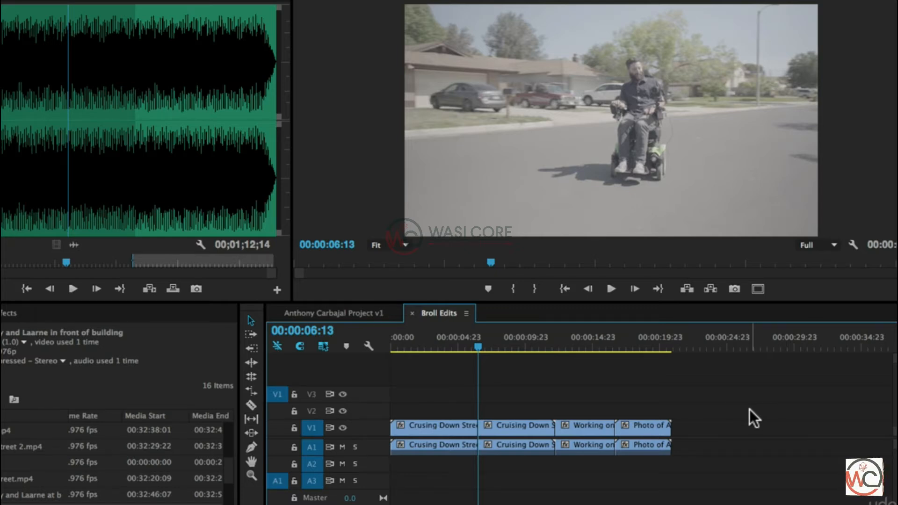
pyautogui.moveTo(538, 405); pyautogui.dragTo(724, 445)
pyautogui.moveTo(593, 428); pyautogui.dragTo(424, 425)
pyautogui.moveTo(477, 427); pyautogui.dragTo(518, 427)
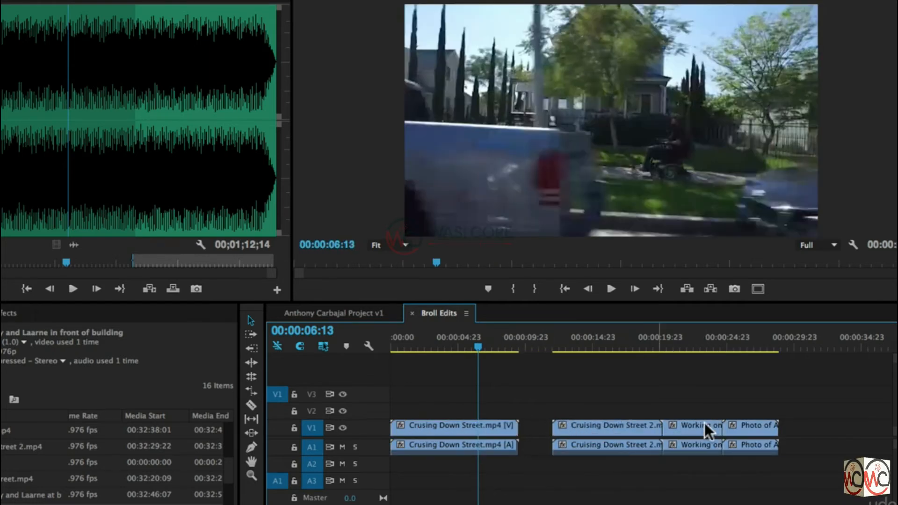
pyautogui.moveTo(548, 383); pyautogui.dragTo(790, 473)
pyautogui.moveTo(618, 431); pyautogui.dragTo(578, 425)
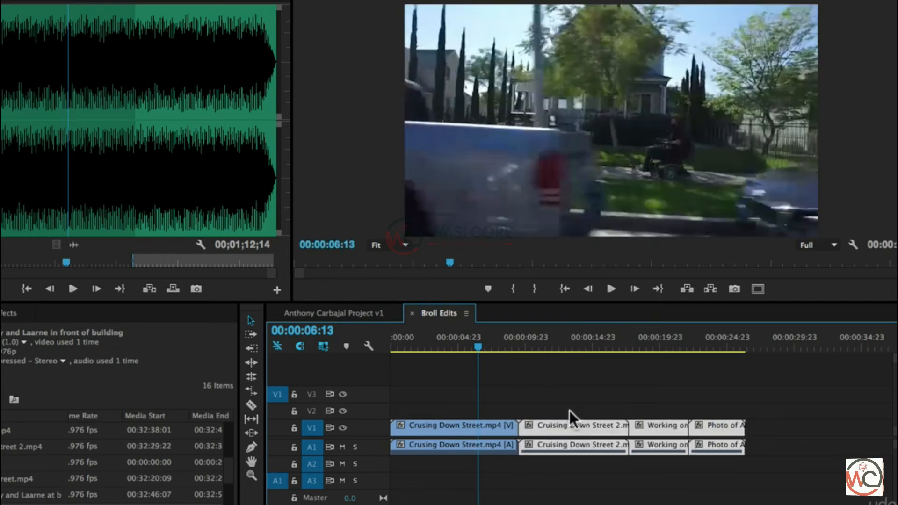
# Ripple-trim the end of the first clip back to 00:00:06:13 with the Ripple Edit tool.
pyautogui.click(250, 362)
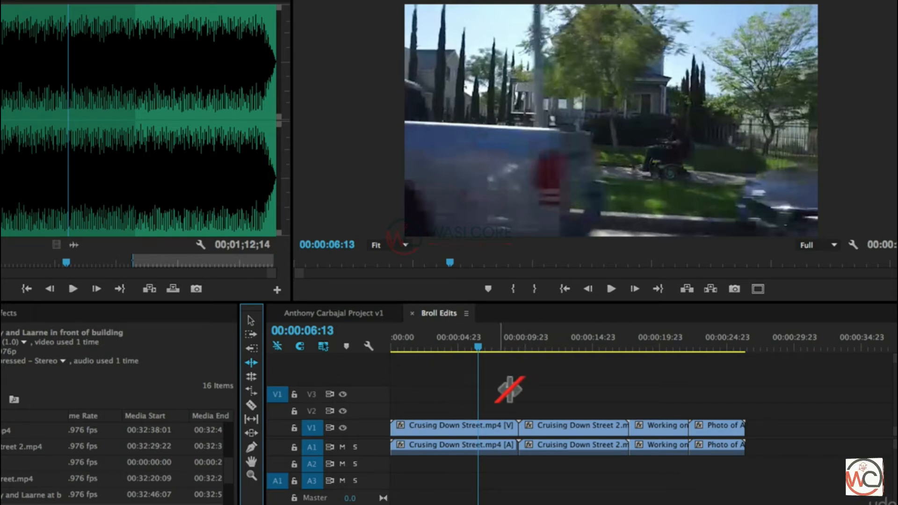
pyautogui.click(484, 399)
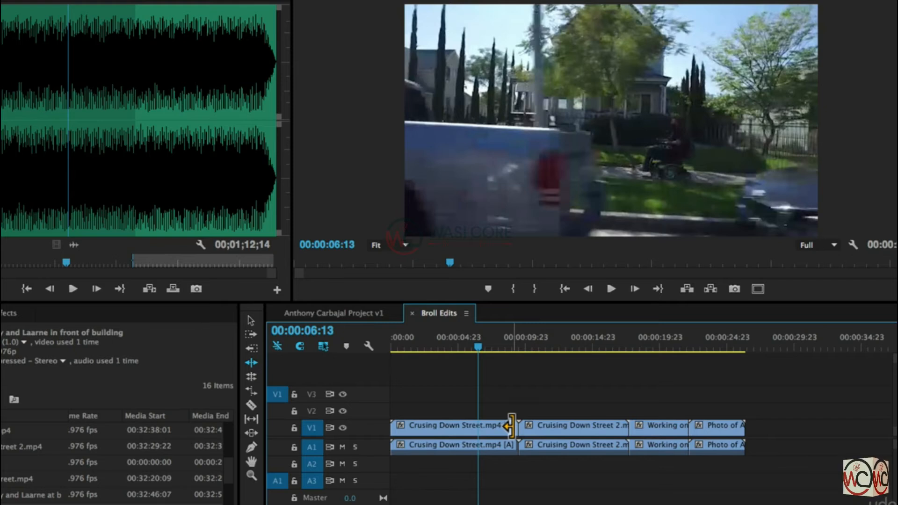
pyautogui.moveTo(511, 426); pyautogui.dragTo(469, 426)
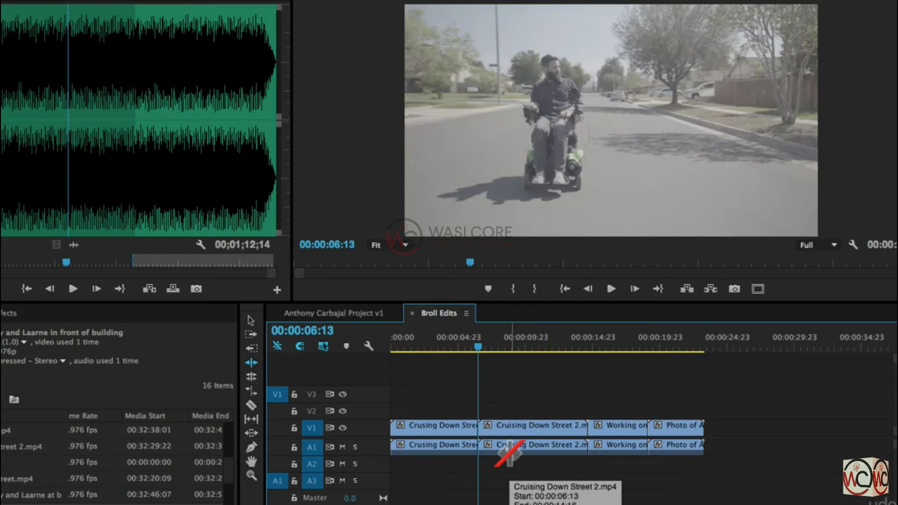
# Try trimming the start of the second clip with the Selection tool and undo the trim.
pyautogui.hscroll(1, 486, 430)
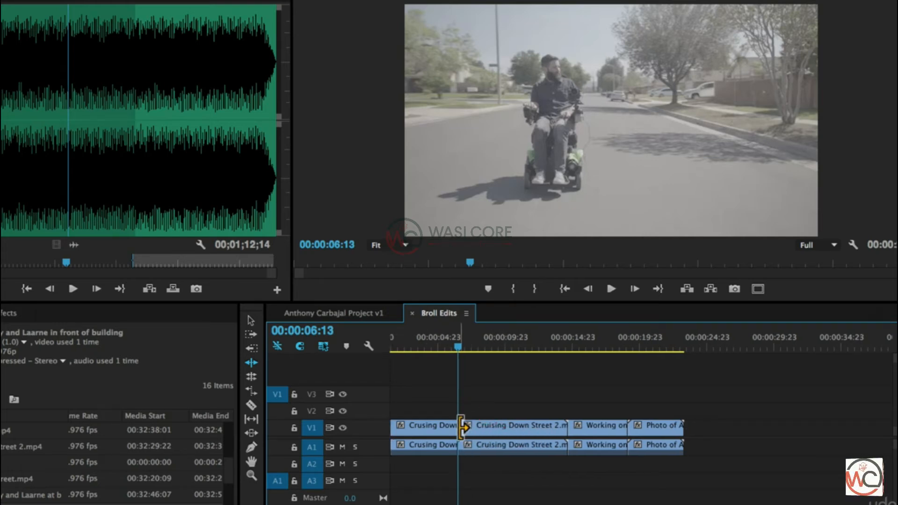
pyautogui.moveTo(462, 428); pyautogui.dragTo(501, 427)
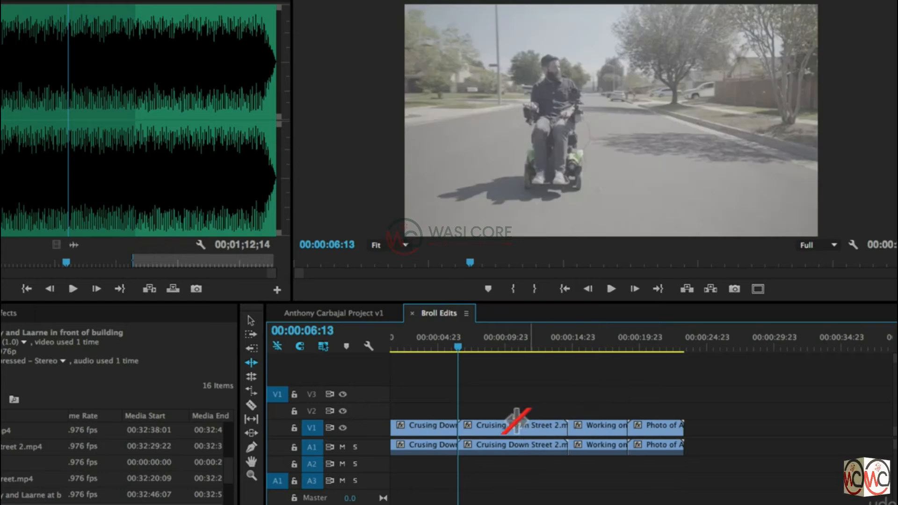
pyautogui.click(252, 320)
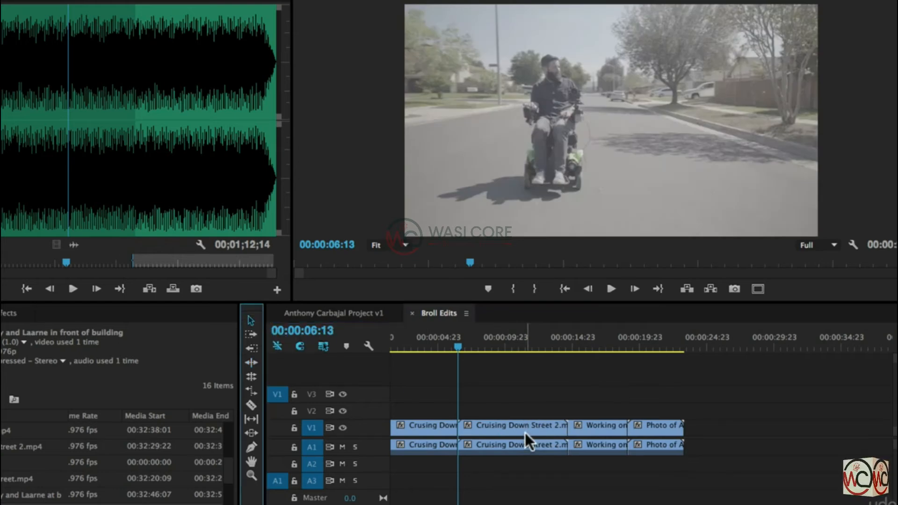
pyautogui.moveTo(466, 430); pyautogui.dragTo(521, 431)
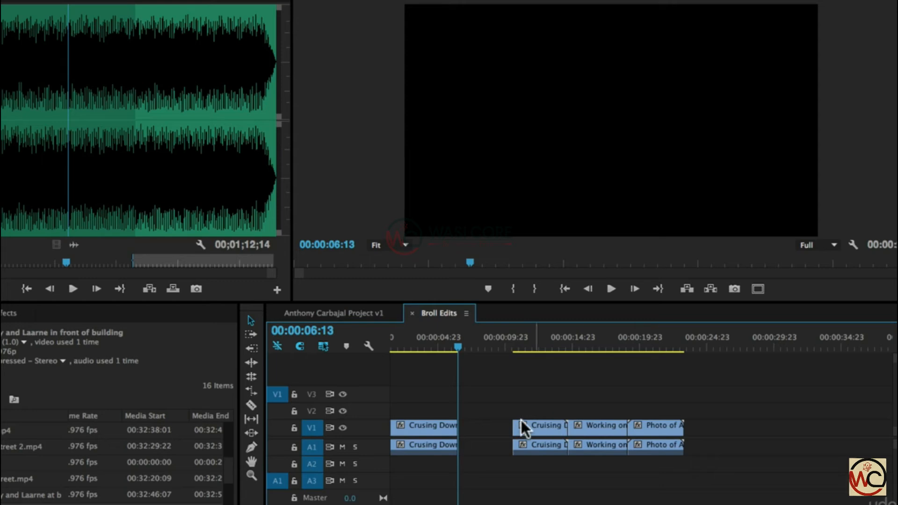
pyautogui.press('super+z')
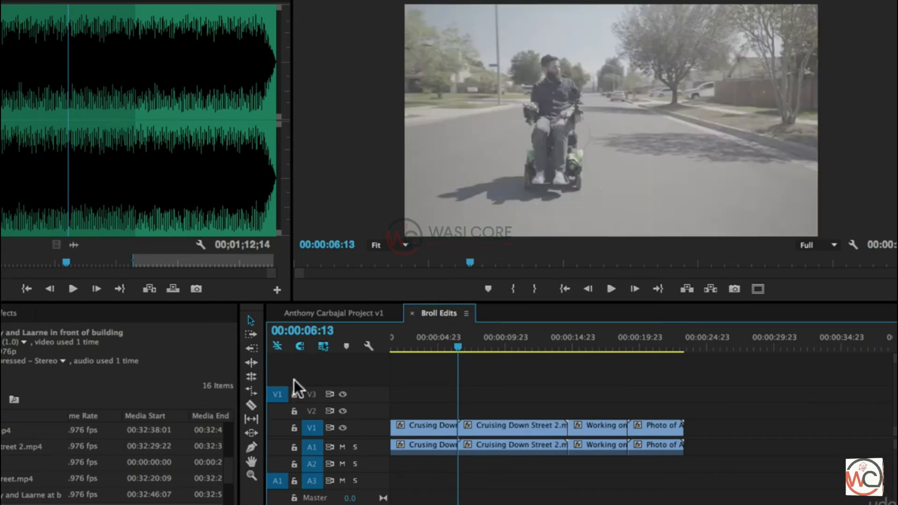
# Ripple-trim about 3.5 seconds off the start of the second clip and play the sequence across the edit.
pyautogui.click(251, 365)
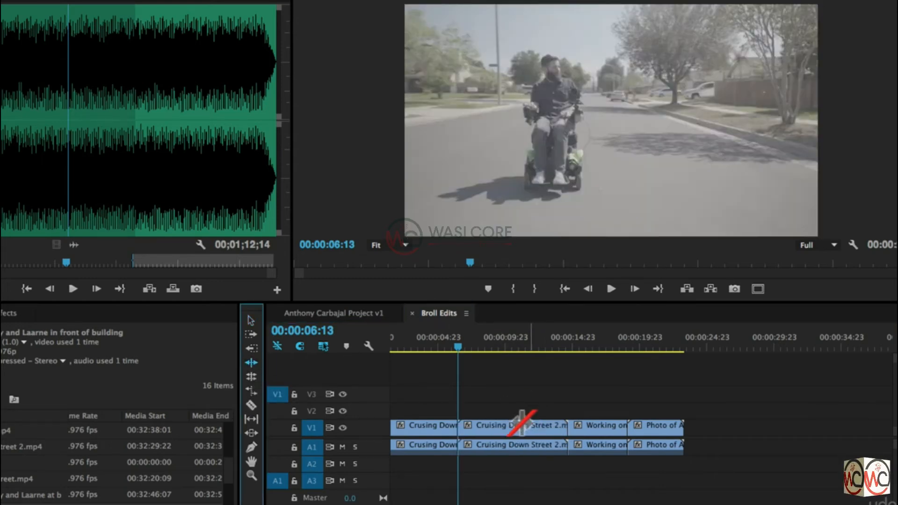
pyautogui.moveTo(465, 426); pyautogui.dragTo(514, 425)
pyautogui.moveTo(432, 338); pyautogui.dragTo(427, 339)
pyautogui.press('space')
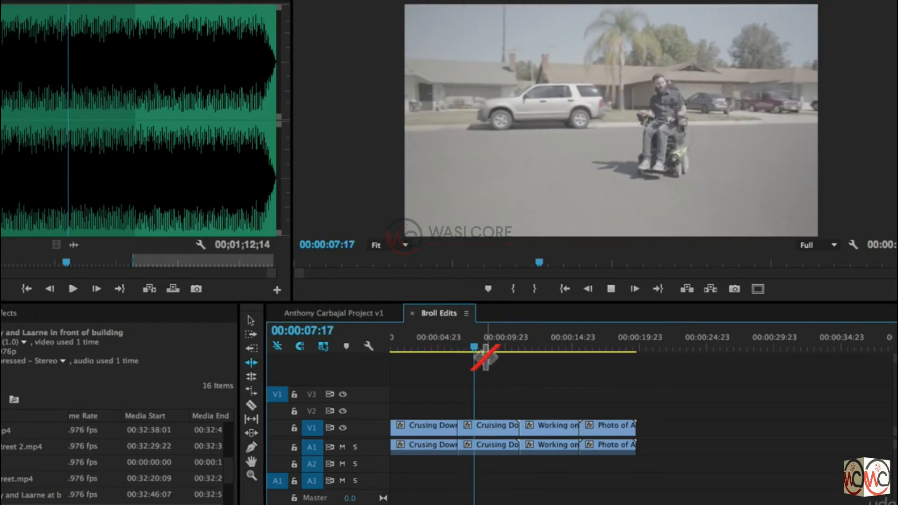
pyautogui.press('space')
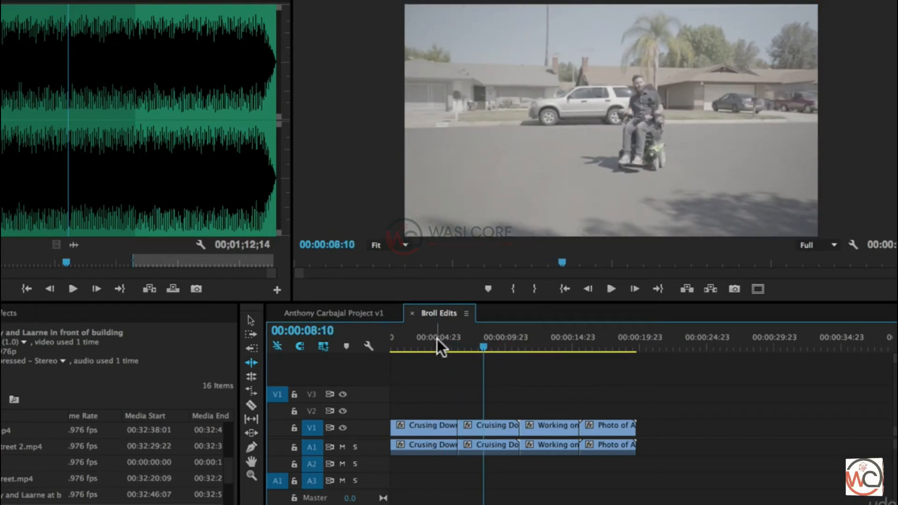
pyautogui.moveTo(688, 315); pyautogui.dragTo(593, 387)
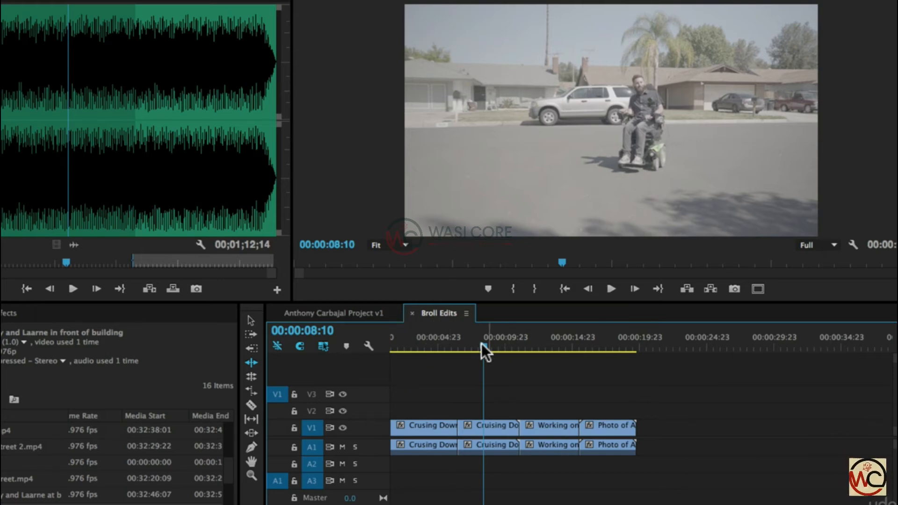
# Ripple-trim about 1.5 seconds off the end of the second clip using the Selection tool's temporary ripple trim.
pyautogui.moveTo(487, 344)
pyautogui.mouseDown()
pyautogui.moveTo(432, 346)
pyautogui.moveTo(478, 345)
pyautogui.mouseUp()
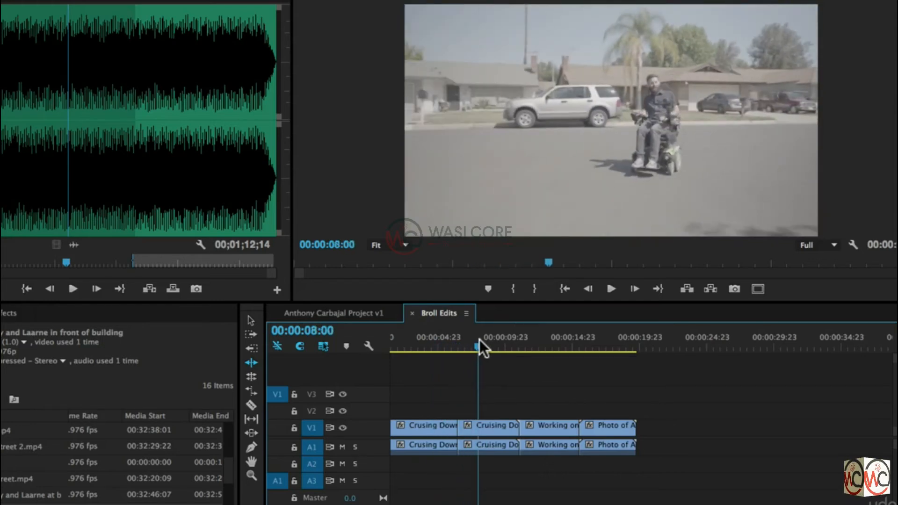
pyautogui.click(251, 321)
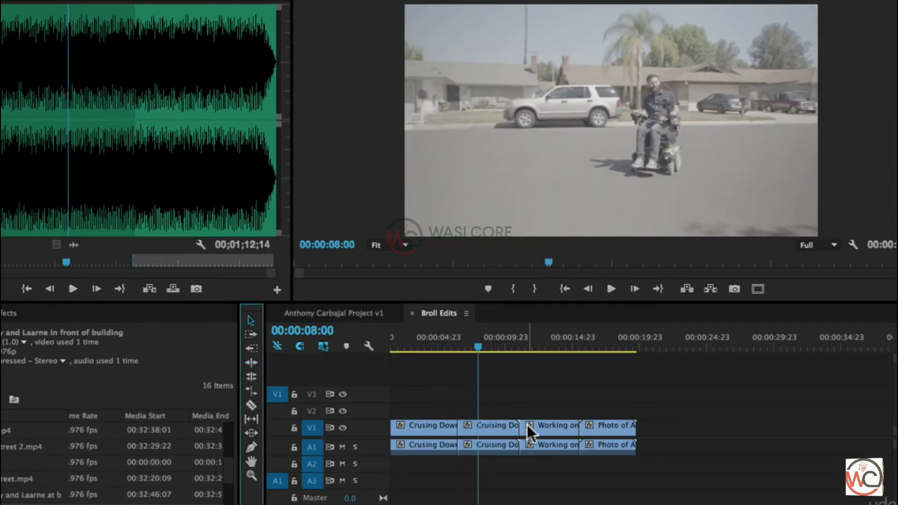
pyautogui.press('=')
pyautogui.hscroll(5, 774, 423)
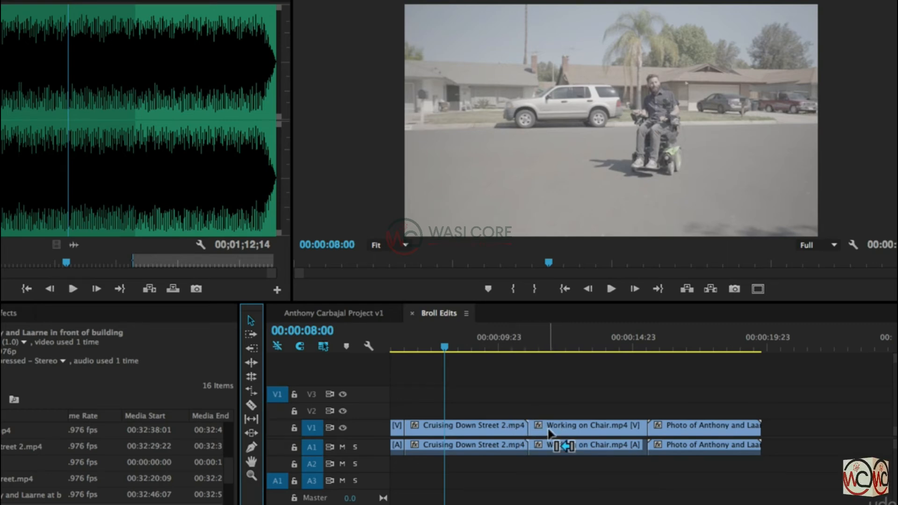
pyautogui.click(522, 426)
pyautogui.moveTo(520, 425); pyautogui.dragTo(482, 426)
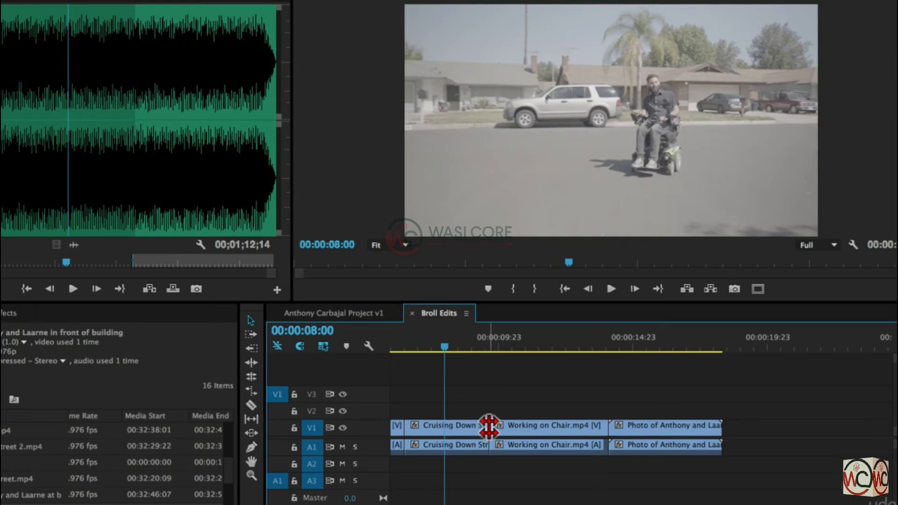
# Roll the edit between the first two clips about 3 seconds earlier, play across it and undo the roll.
pyautogui.hscroll(-3, 513, 403)
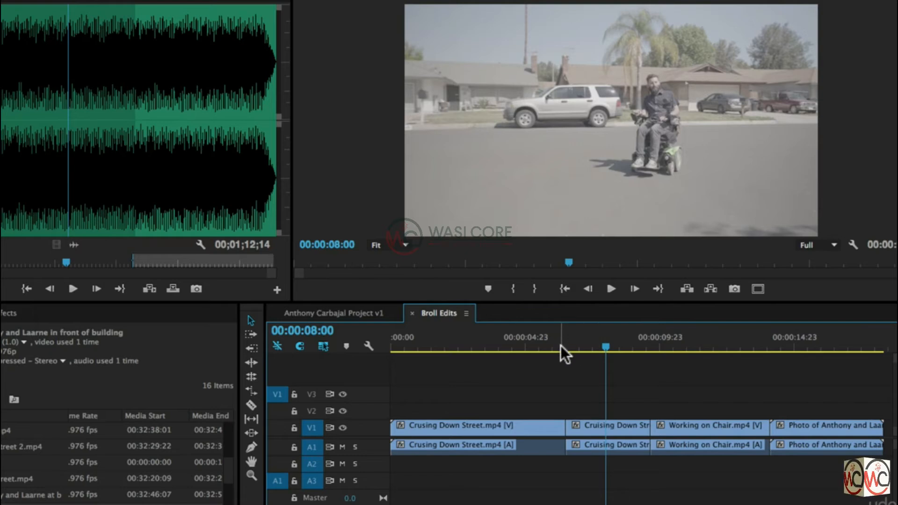
pyautogui.moveTo(568, 428); pyautogui.dragTo(488, 428)
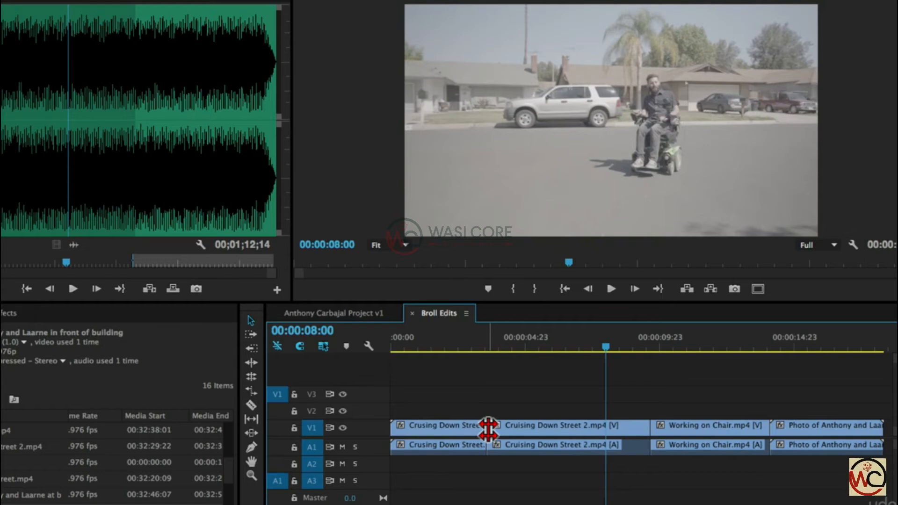
pyautogui.click(450, 331)
pyautogui.press('space')
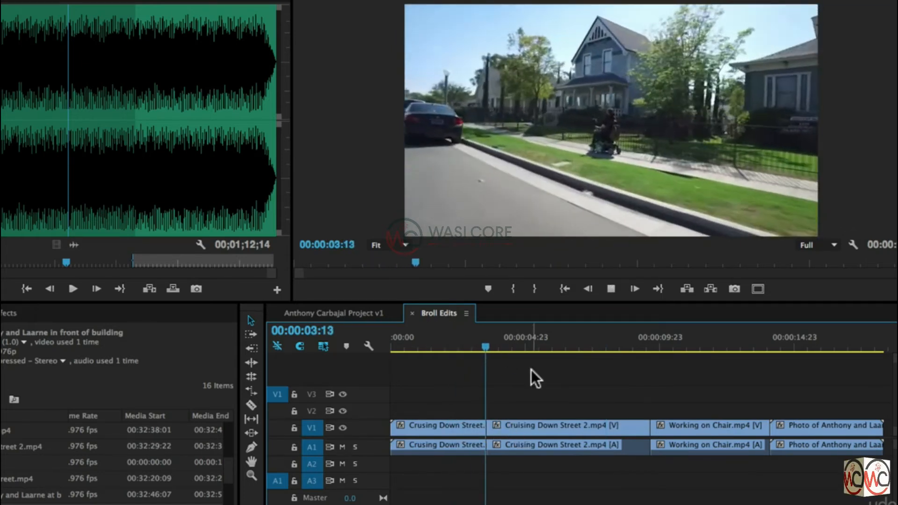
pyautogui.press('space')
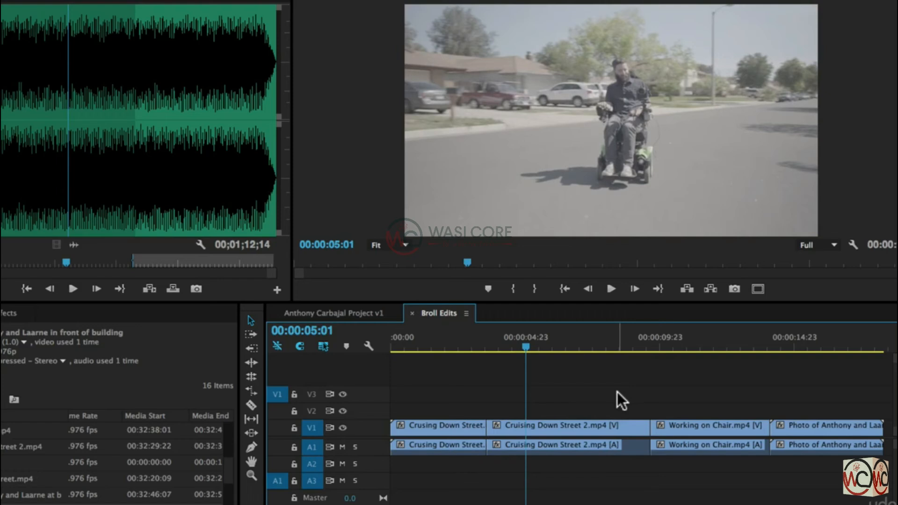
pyautogui.press('super+z')
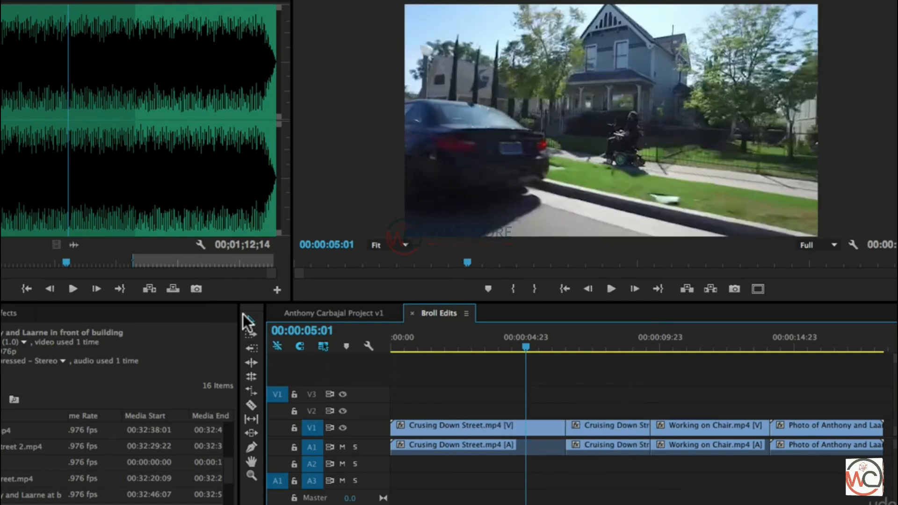
# Try trimming the first clip's end and extending the second clip's start to fill the gap, and undo both trims.
pyautogui.moveTo(557, 427); pyautogui.dragTo(476, 427)
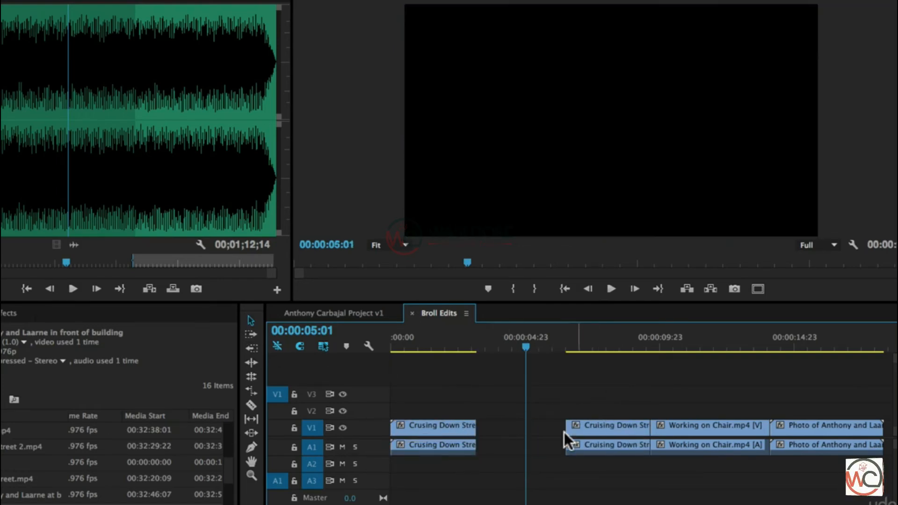
pyautogui.moveTo(567, 429); pyautogui.dragTo(476, 429)
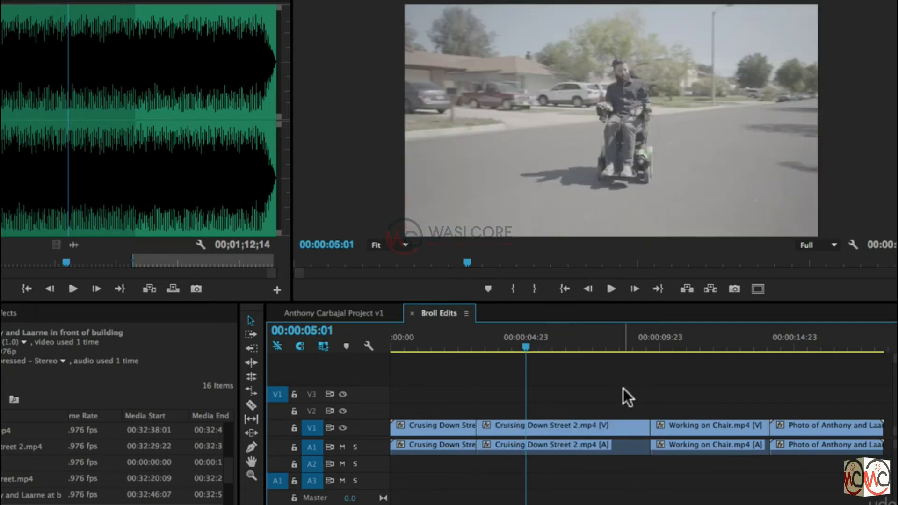
pyautogui.hotkey('ctrl', 'z')
pyautogui.hotkey('ctrl', 'z')
# Try moving the cut between the first two clips earlier with the Rolling Edit tool and undo it.
pyautogui.click(251, 374)
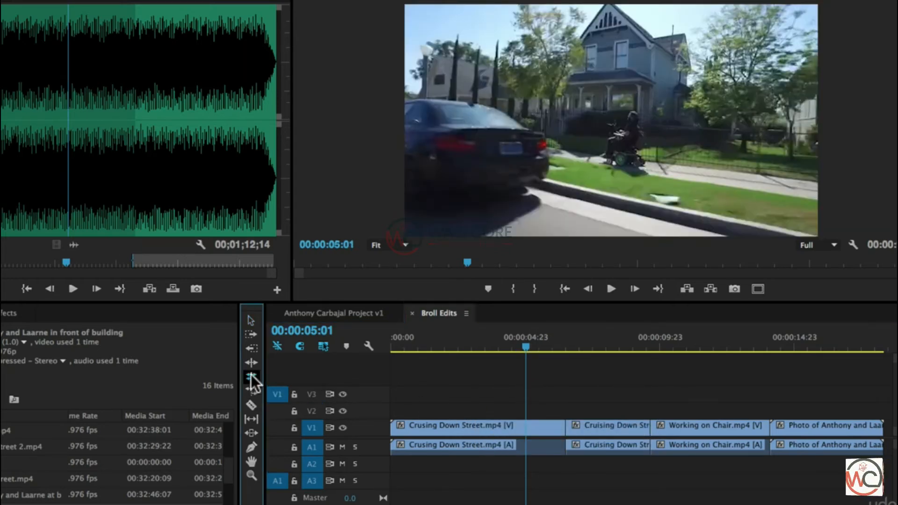
pyautogui.moveTo(565, 430); pyautogui.dragTo(471, 431)
pyautogui.hotkey('ctrl', 'z')
# Roll the cut between the first two clips back to about 3.3 seconds using the Selection tool's temporary rolling edit.
pyautogui.click(254, 321)
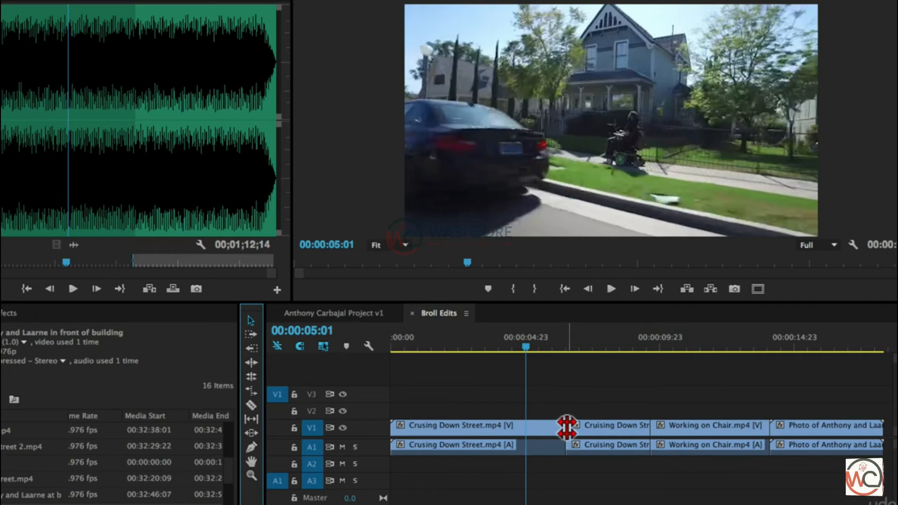
pyautogui.moveTo(567, 427); pyautogui.dragTo(478, 427)
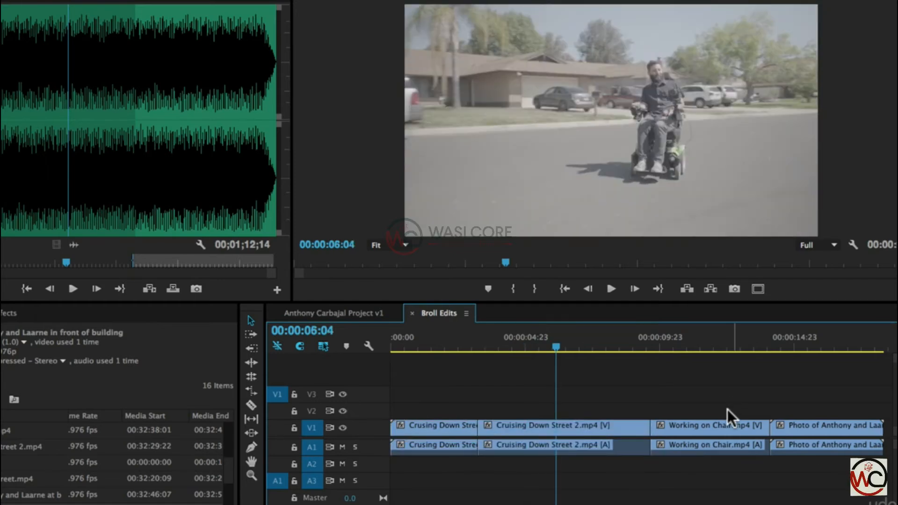
pyautogui.click(251, 434)
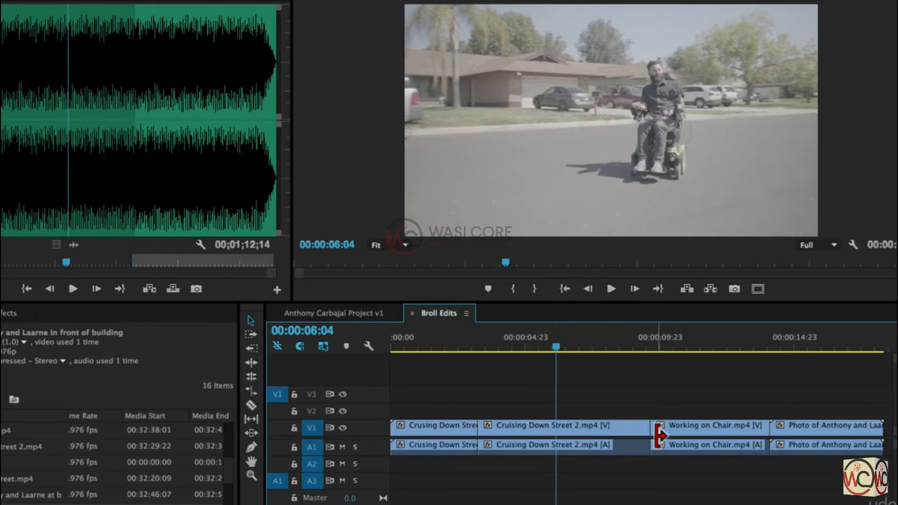
# Trim the end of the second clip back to 00:00:06:04 and ripple-delete the gap before the Working on Chair clip.
pyautogui.moveTo(644, 435); pyautogui.dragTo(566, 435)
pyautogui.moveTo(485, 426); pyautogui.dragTo(497, 426)
pyautogui.moveTo(523, 430); pyautogui.dragTo(512, 431)
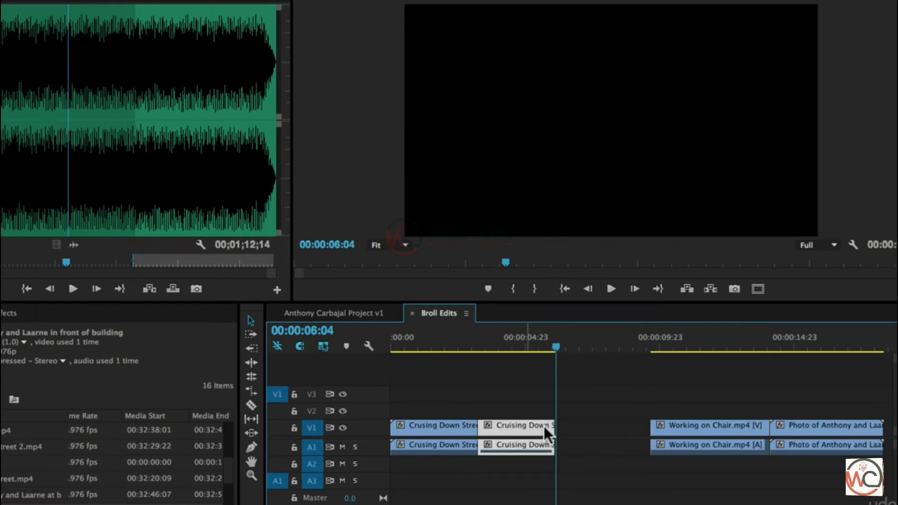
pyautogui.click(601, 422)
pyautogui.press('Delete')
# Slip the second clip's content to a later part of its footage with the Slip tool and play across its edits.
pyautogui.moveTo(467, 340); pyautogui.dragTo(519, 341)
pyautogui.click(252, 418)
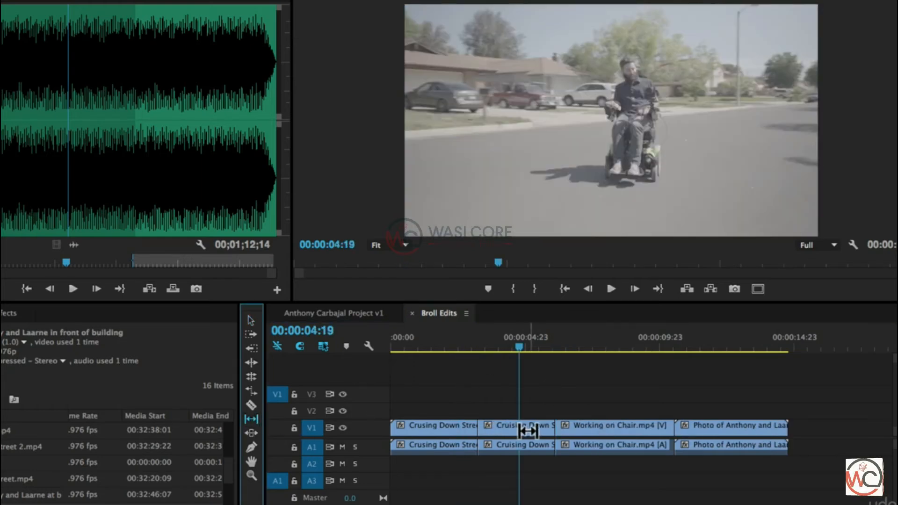
pyautogui.click(513, 430)
pyautogui.moveTo(513, 430); pyautogui.dragTo(413, 437)
pyautogui.moveTo(504, 341); pyautogui.dragTo(473, 352)
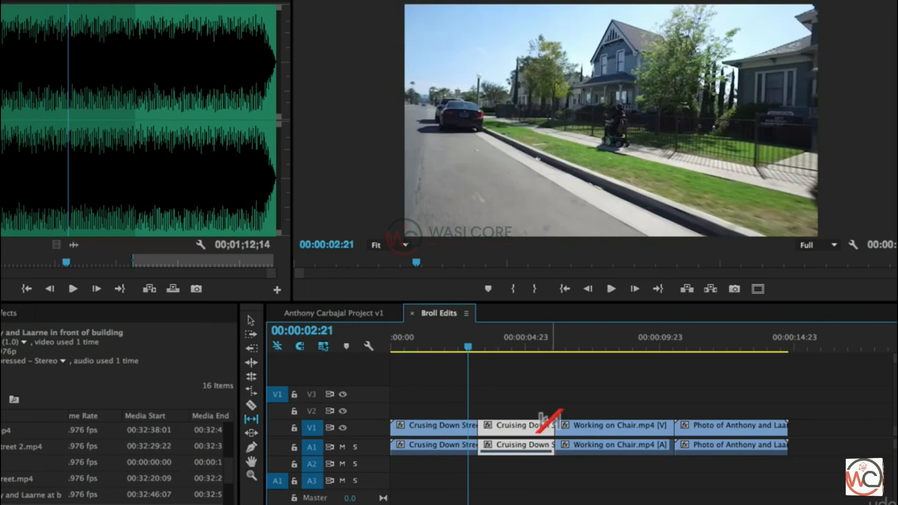
pyautogui.press('space')
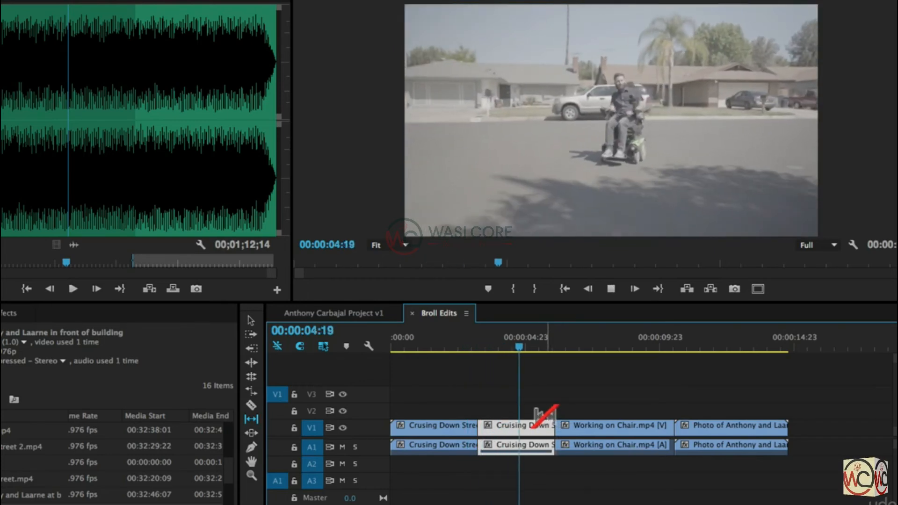
pyautogui.press('space')
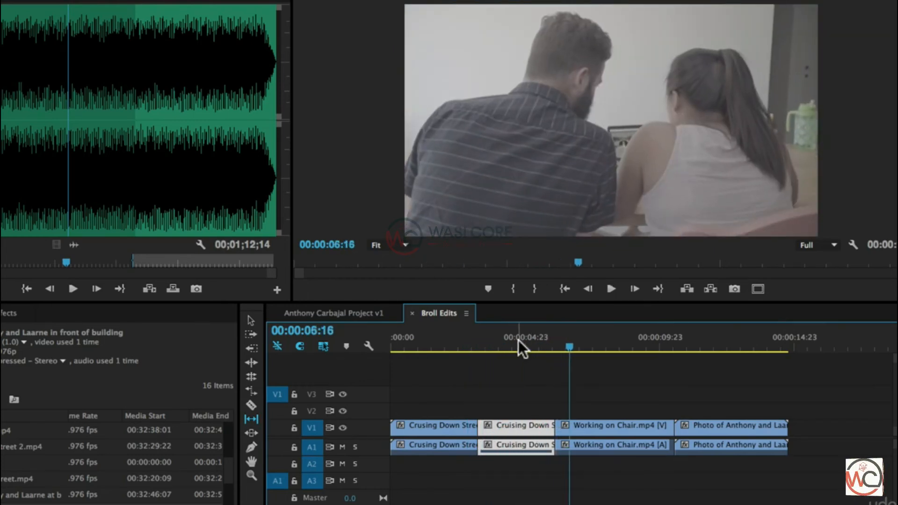
# Try slipping the second clip's content back to earlier footage with the playhead at 00:00:04:14, and undo the slip.
pyautogui.click(514, 340)
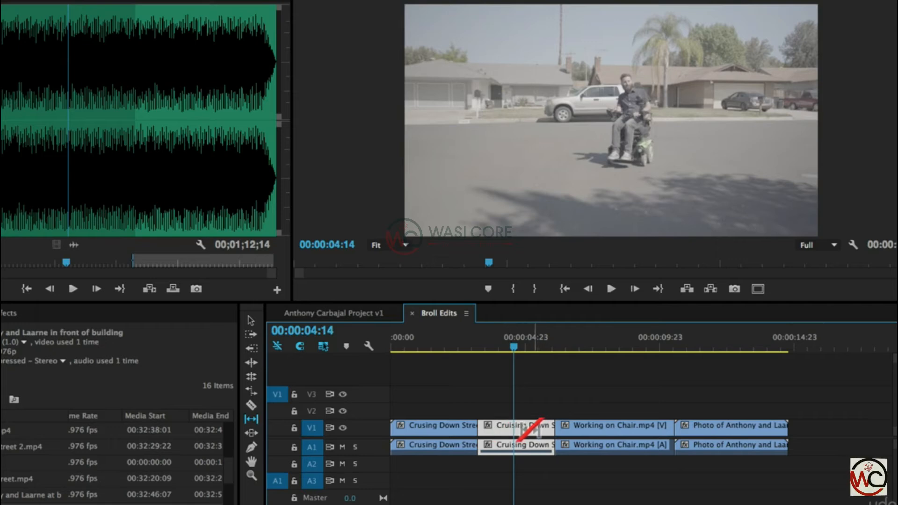
pyautogui.moveTo(536, 425); pyautogui.dragTo(724, 425)
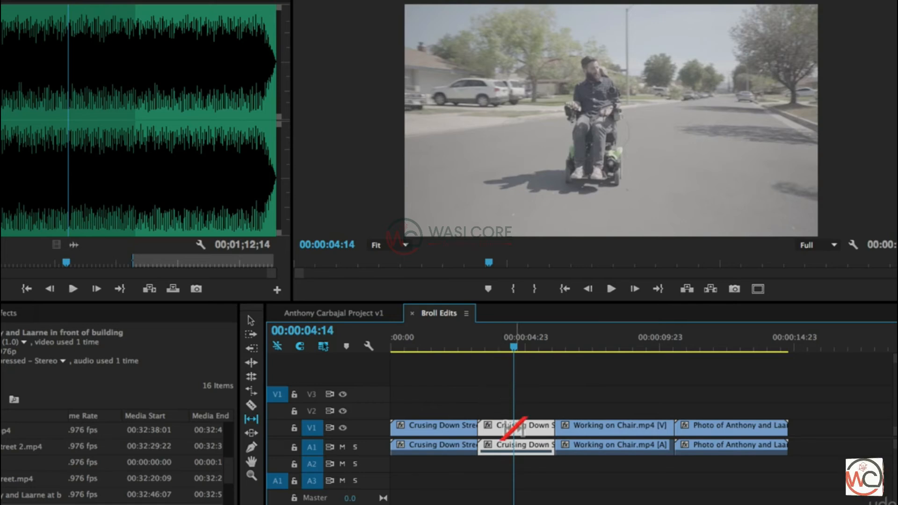
pyautogui.hotkey('ctrl', 's')
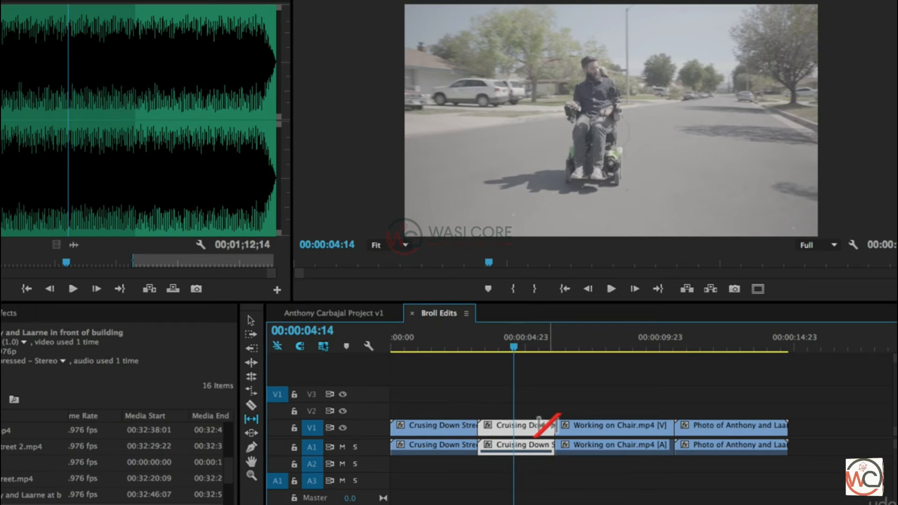
pyautogui.press('super+z')
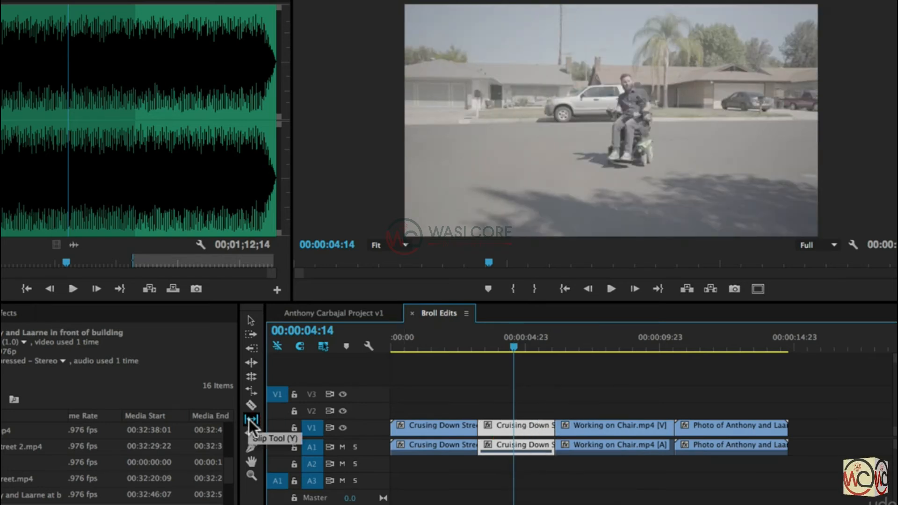
# Slide the second clip back and forth between its neighbours with the Slide tool, leaving its start at about 4 seconds.
pyautogui.click(251, 432)
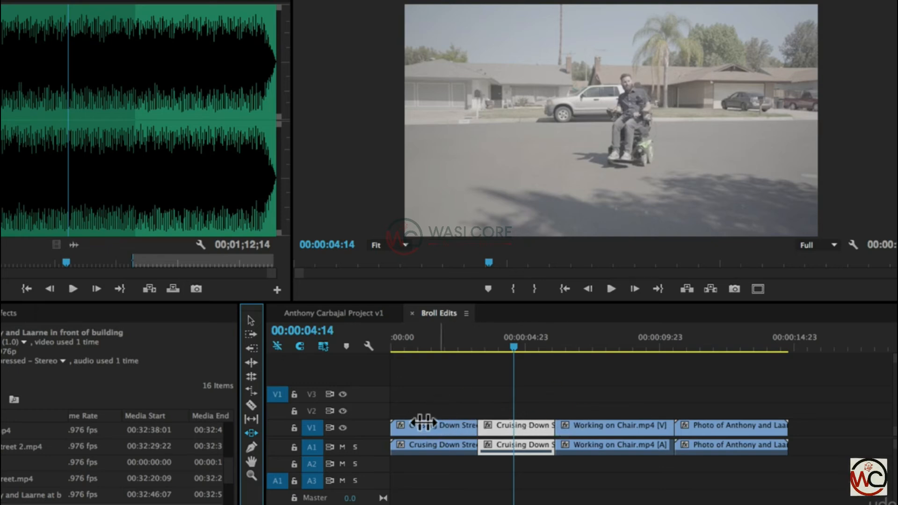
pyautogui.click(497, 426)
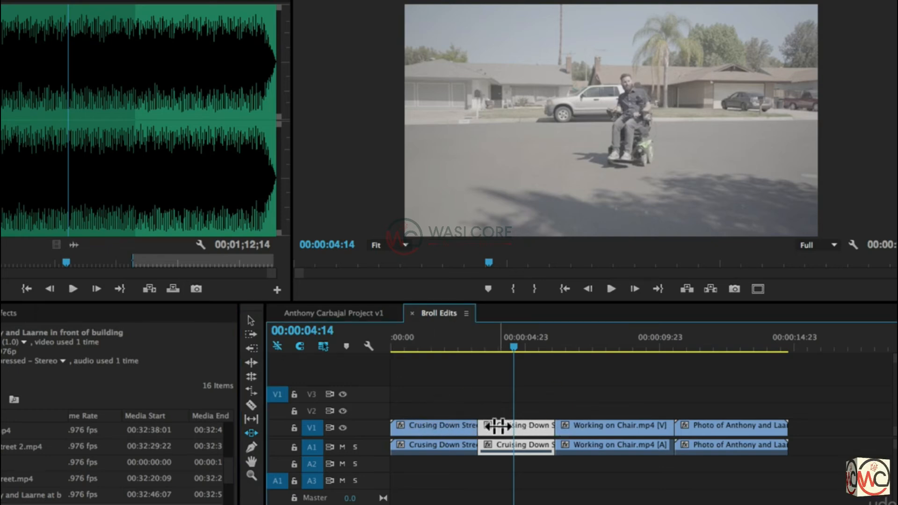
pyautogui.moveTo(529, 426); pyautogui.dragTo(411, 428)
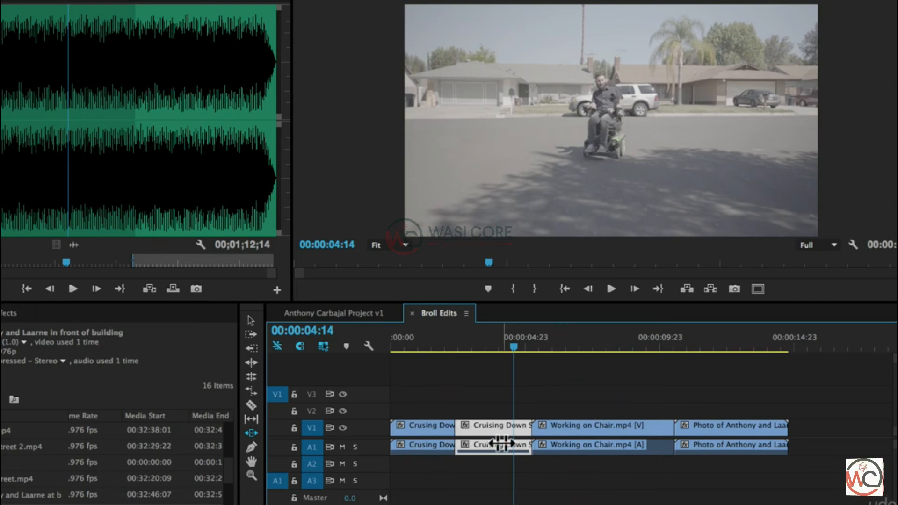
pyautogui.moveTo(587, 425); pyautogui.dragTo(568, 423)
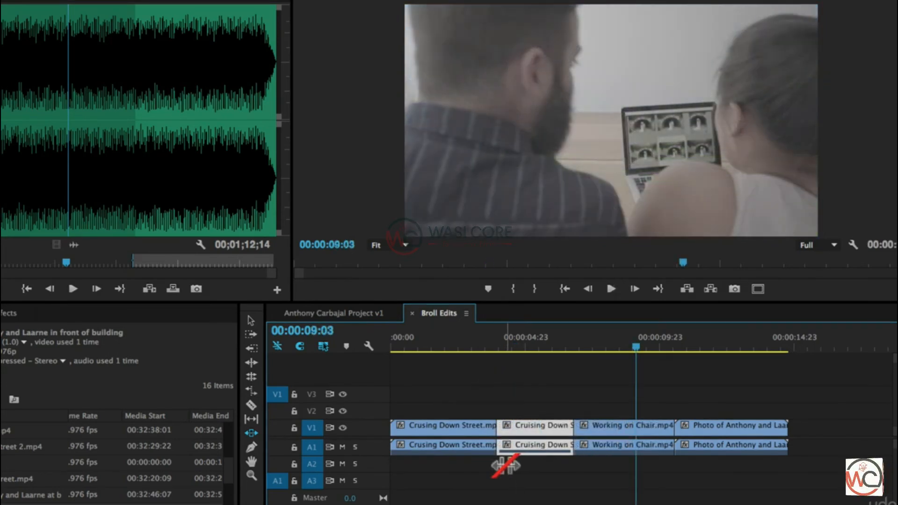
pyautogui.moveTo(525, 426)
pyautogui.mouseDown()
pyautogui.moveTo(517, 426)
pyautogui.moveTo(534, 426)
pyautogui.moveTo(494, 428)
pyautogui.moveTo(545, 426)
pyautogui.moveTo(525, 425)
pyautogui.moveTo(533, 426)
pyautogui.mouseUp()
pyautogui.click(251, 318)
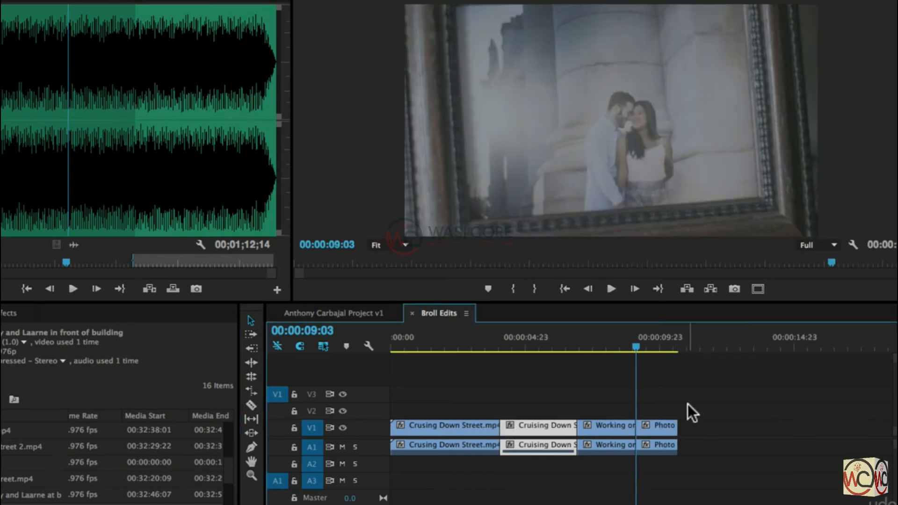
# Switch to the main interview sequence and delete the clips above the interview footage and the Goodbye Summer.wav music.
pyautogui.click(343, 311)
pyautogui.moveTo(530, 377); pyautogui.dragTo(419, 386)
pyautogui.press('Delete')
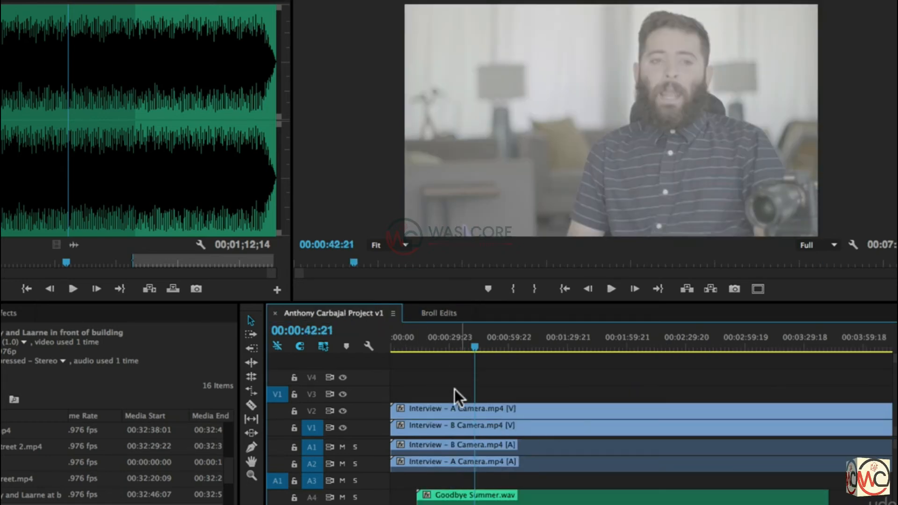
pyautogui.click(497, 501)
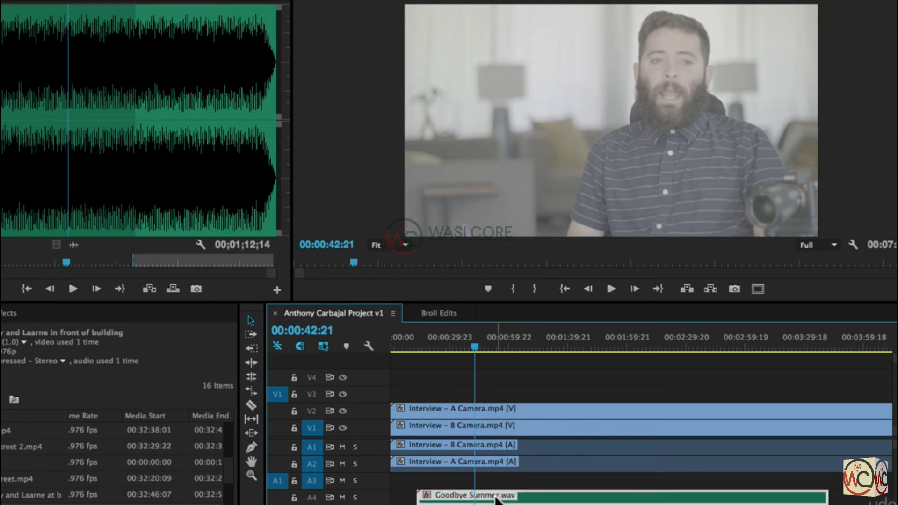
pyautogui.press('Delete')
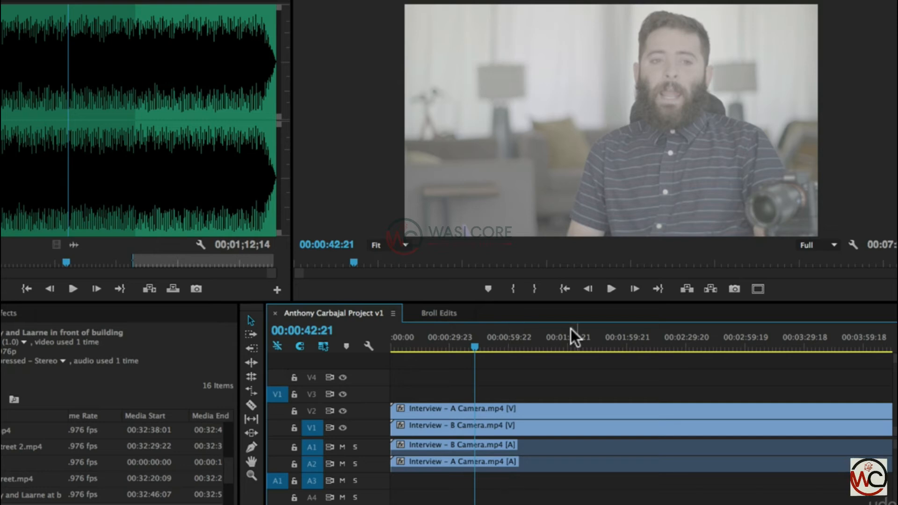
# Mute the system sound and play the interview sequence briefly from 00:00:50:11.
pyautogui.moveTo(517, 386); pyautogui.dragTo(541, 501)
pyautogui.moveTo(478, 354)
pyautogui.mouseDown()
pyautogui.moveTo(528, 347)
pyautogui.moveTo(490, 355)
pyautogui.mouseUp()
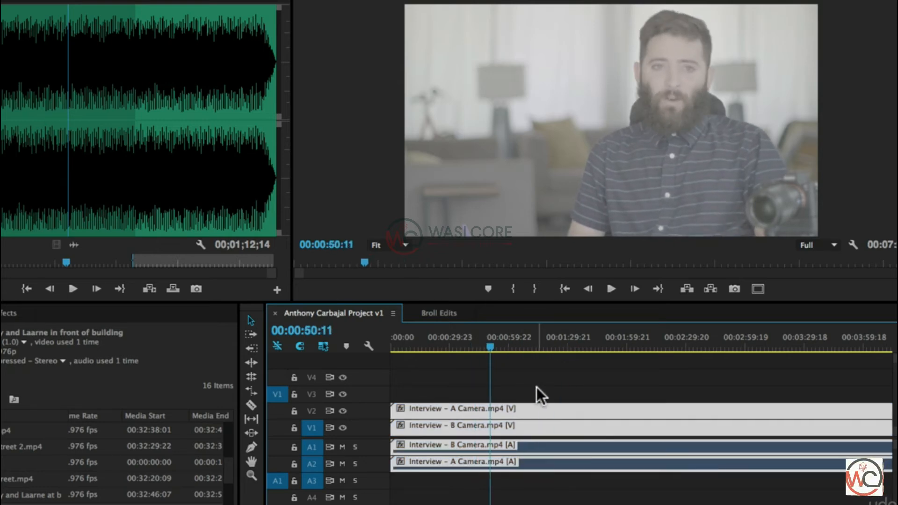
pyautogui.press('XF86AudioMute')
pyautogui.click(631, 389)
pyautogui.press('space')
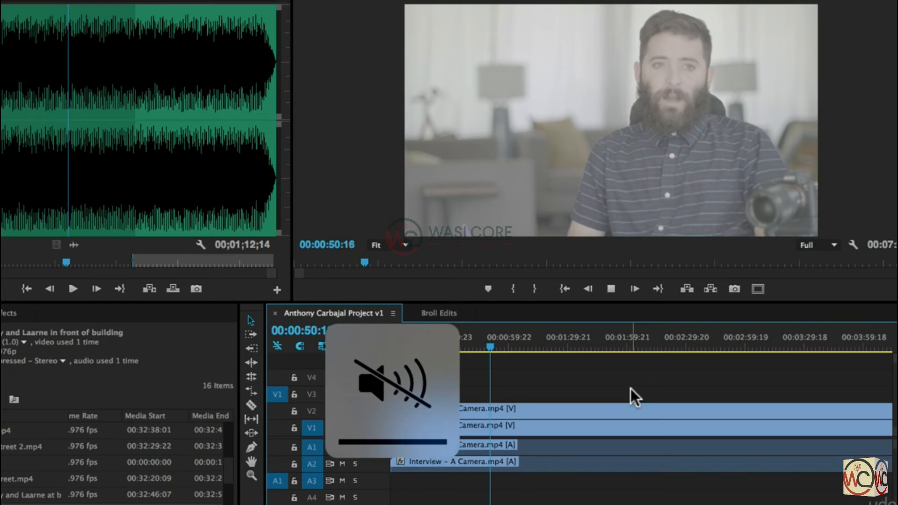
pyautogui.press('space')
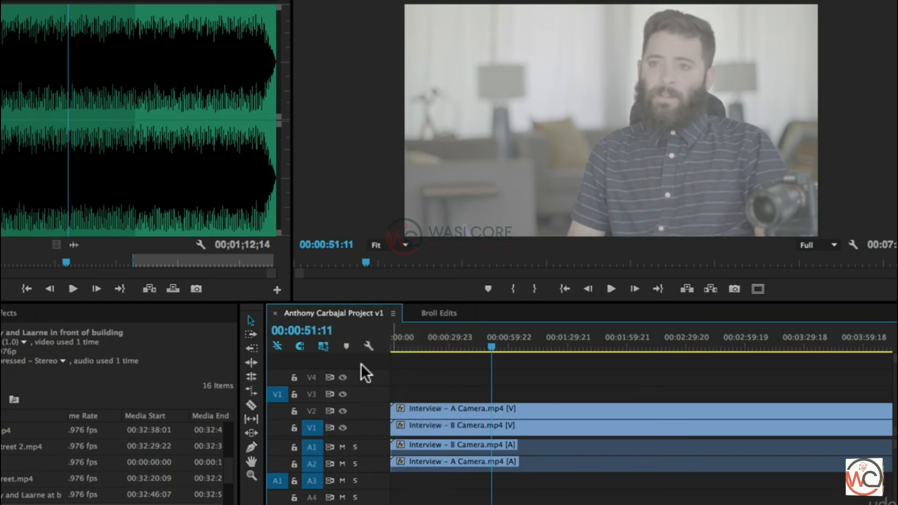
# Cut the Interview - A Camera and Interview - B Camera clips at 00:01:28:23 with the Razor tool.
pyautogui.click(252, 406)
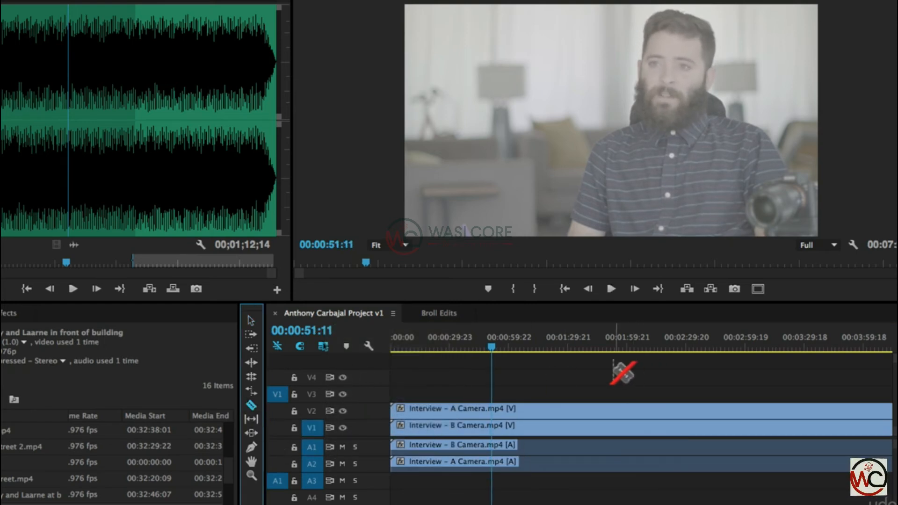
pyautogui.click(510, 346)
pyautogui.moveTo(510, 346); pyautogui.dragTo(565, 346)
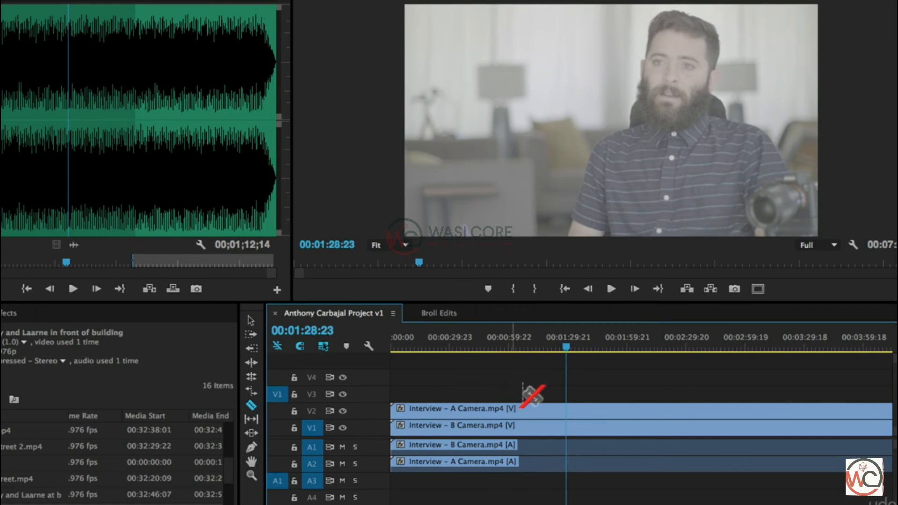
pyautogui.click(573, 411)
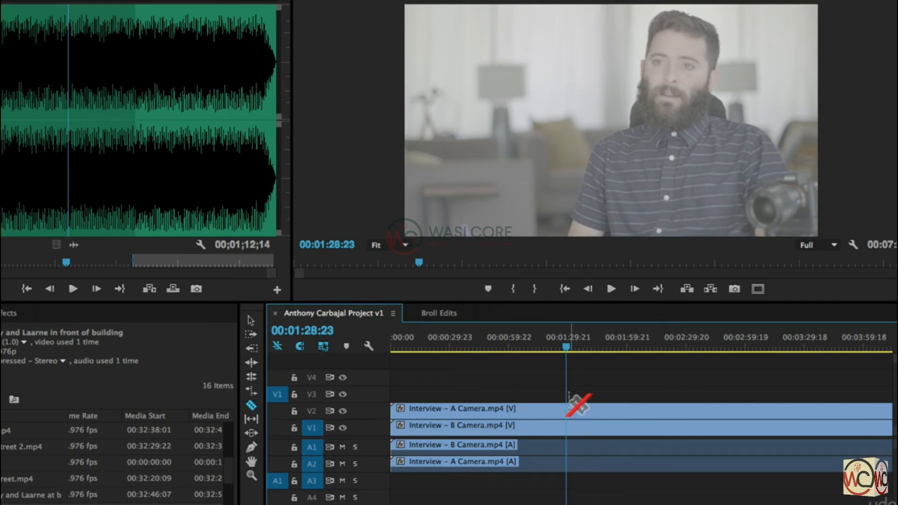
pyautogui.click(575, 411)
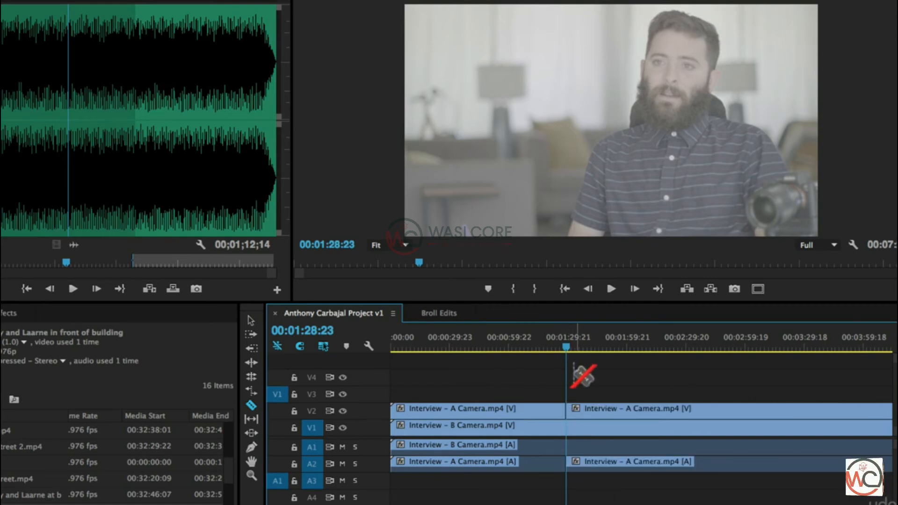
pyautogui.click(574, 426)
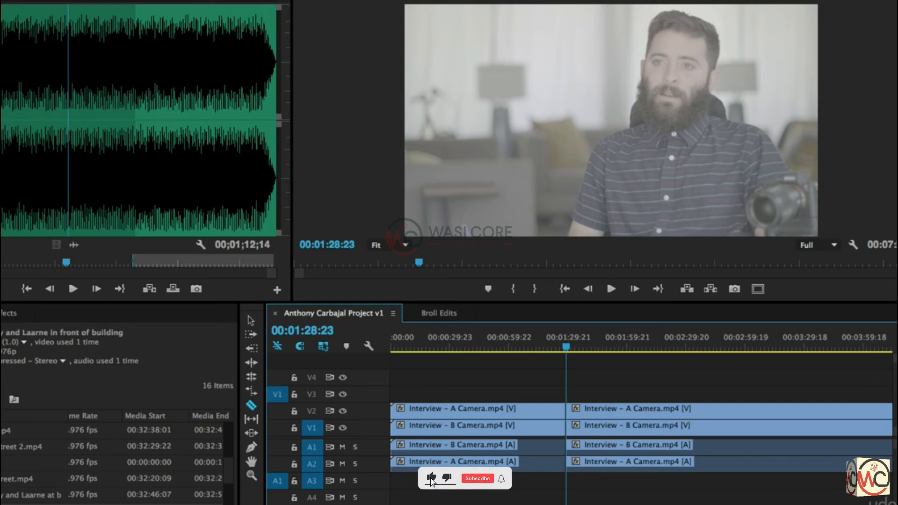
# Play on to 00:01:34:04 and razor both interview camera clips there.
pyautogui.press('space')
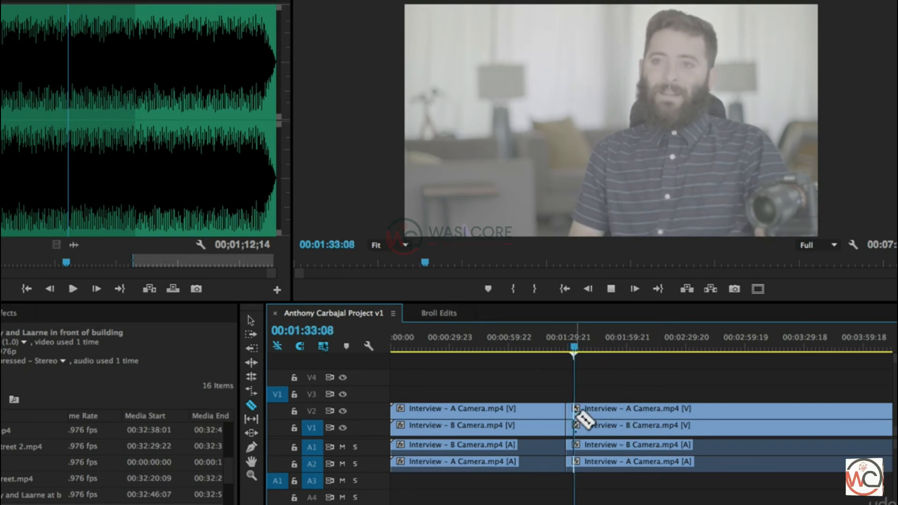
pyautogui.press('space')
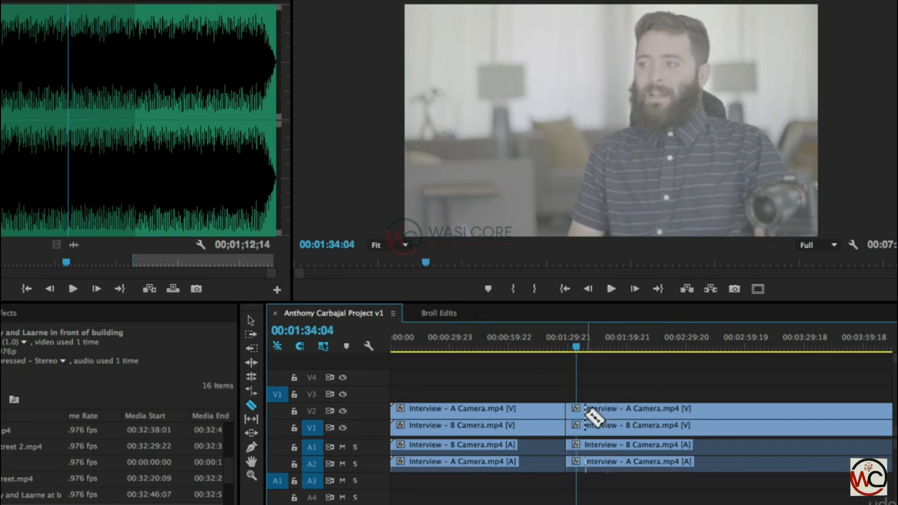
pyautogui.click(578, 409)
pyautogui.click(578, 427)
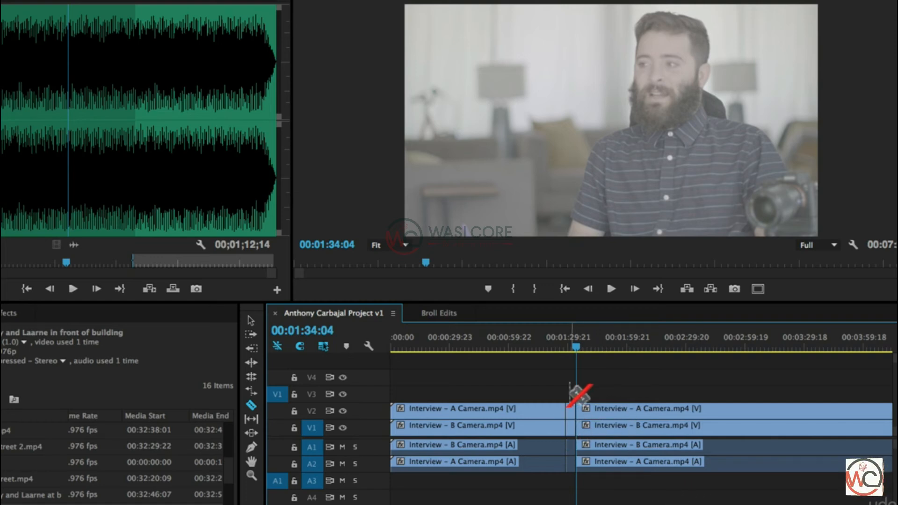
# Try deleting the interview clips before the first cut, and undo the deletion along with all the razor cuts.
pyautogui.click(251, 320)
pyautogui.moveTo(568, 389); pyautogui.dragTo(567, 457)
pyautogui.moveTo(509, 365); pyautogui.dragTo(507, 492)
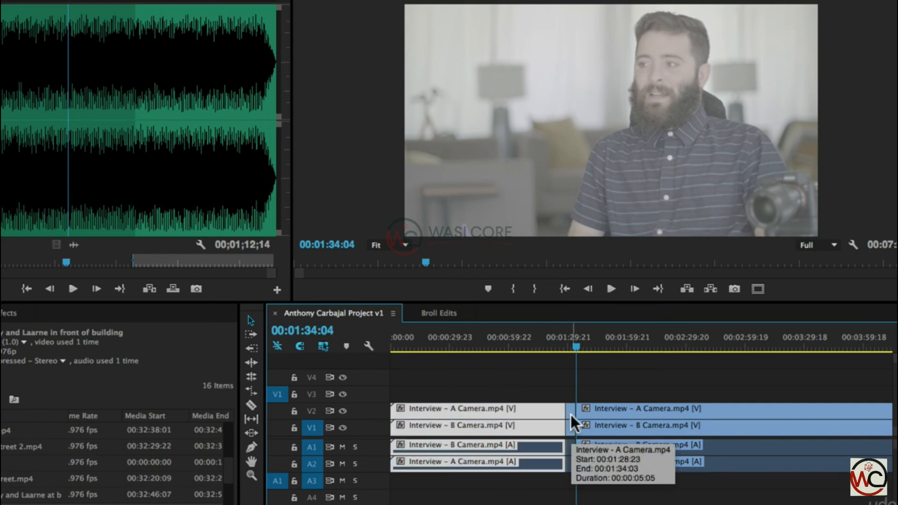
pyautogui.press('Delete')
pyautogui.press('super+z')
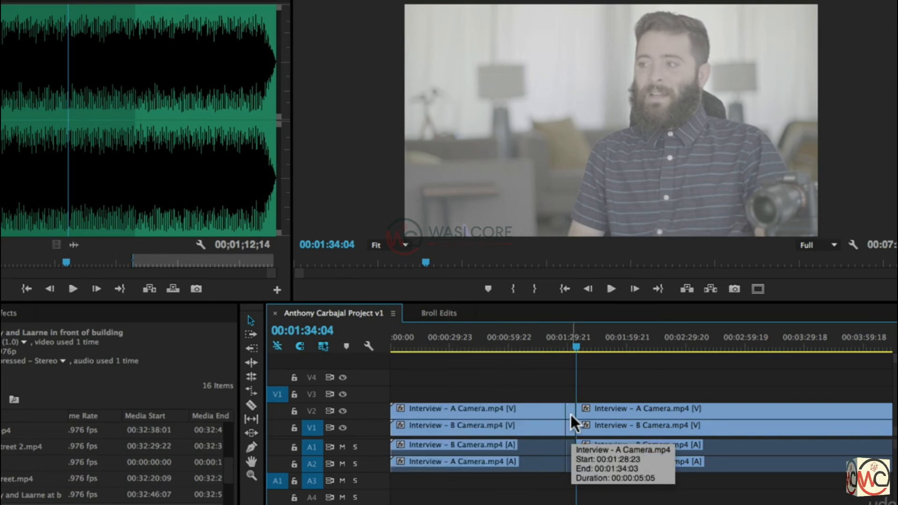
pyautogui.press('super+z')
pyautogui.press('super+z')
pyautogui.press('super+z')
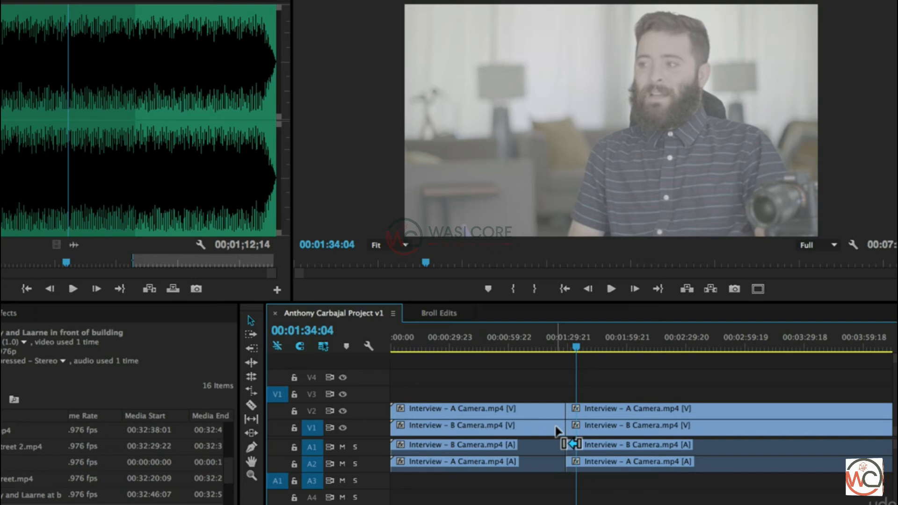
pyautogui.press('super+z')
# Expand the A1 track to show its waveform, and play and scrub the interview to find a cut point at 00:01:29:15.
pyautogui.click(558, 347)
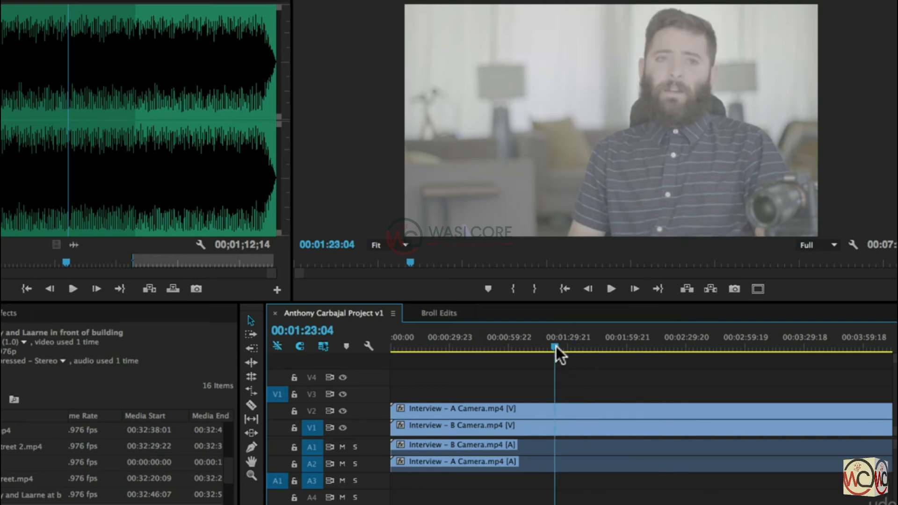
pyautogui.doubleClick(377, 446)
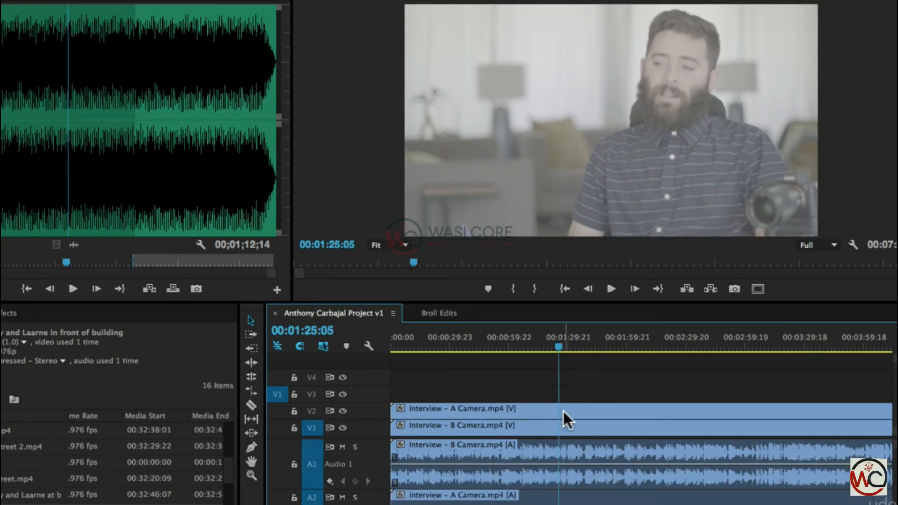
pyautogui.press('space')
pyautogui.press('=')
pyautogui.press('space')
pyautogui.click(662, 346)
pyautogui.moveTo(662, 351); pyautogui.dragTo(672, 351)
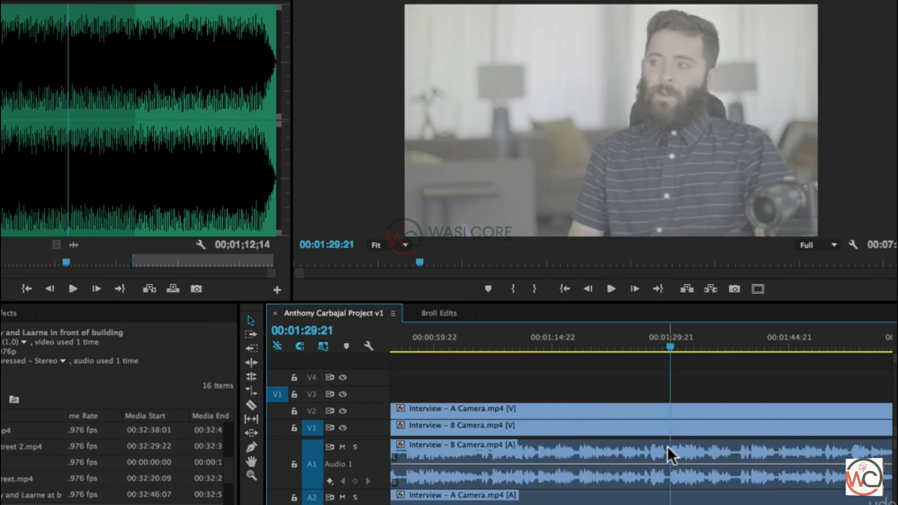
pyautogui.click(712, 346)
pyautogui.moveTo(726, 346); pyautogui.dragTo(669, 347)
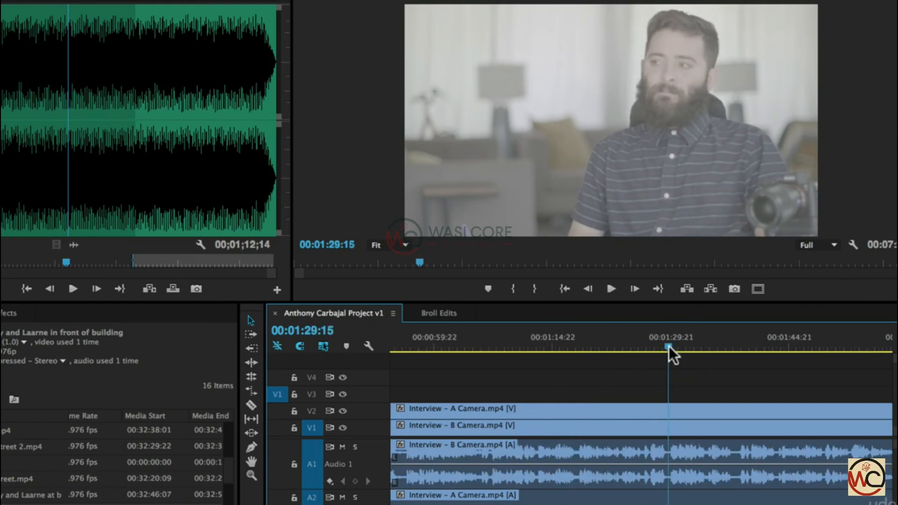
# Try cutting only the Interview - B Camera clip at 00:01:29:15 with the Razor tool, and undo the cut.
pyautogui.click(249, 403)
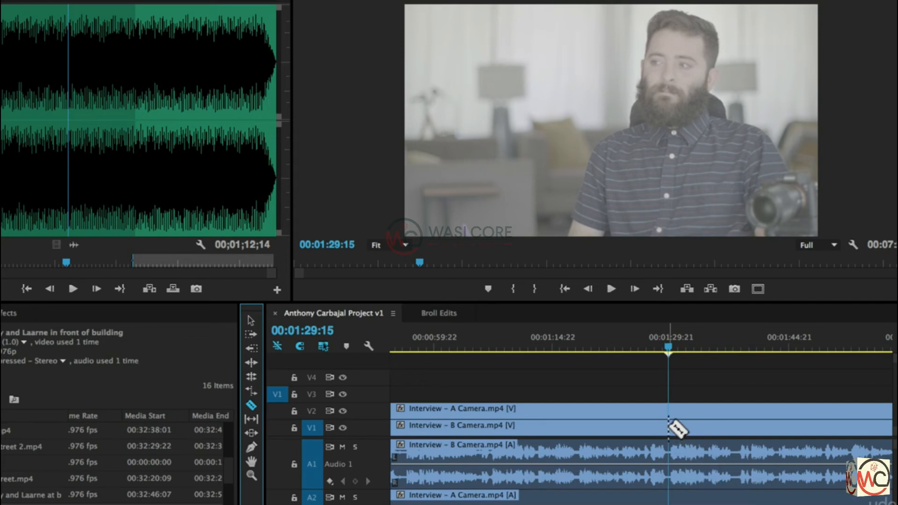
pyautogui.click(668, 428)
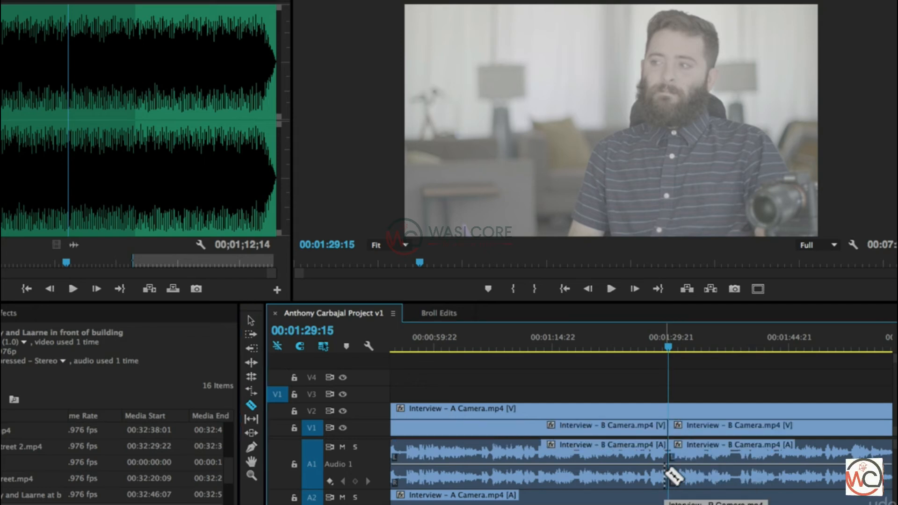
pyautogui.hotkey('ctrl', 'z')
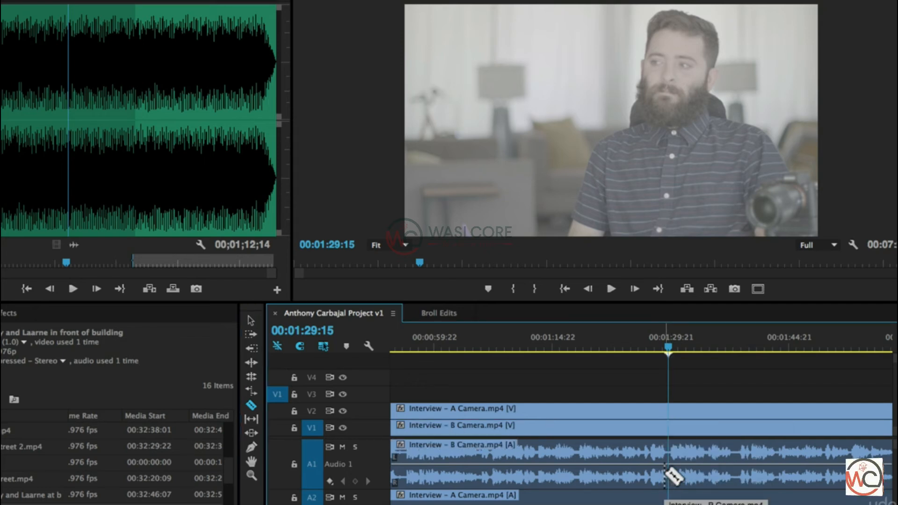
# Razor through all tracks at once at 00:01:29:15 and at 00:01:38:09, and undo both cuts.
pyautogui.keyDown('shift'); pyautogui.click(669, 412); pyautogui.keyUp('shift')
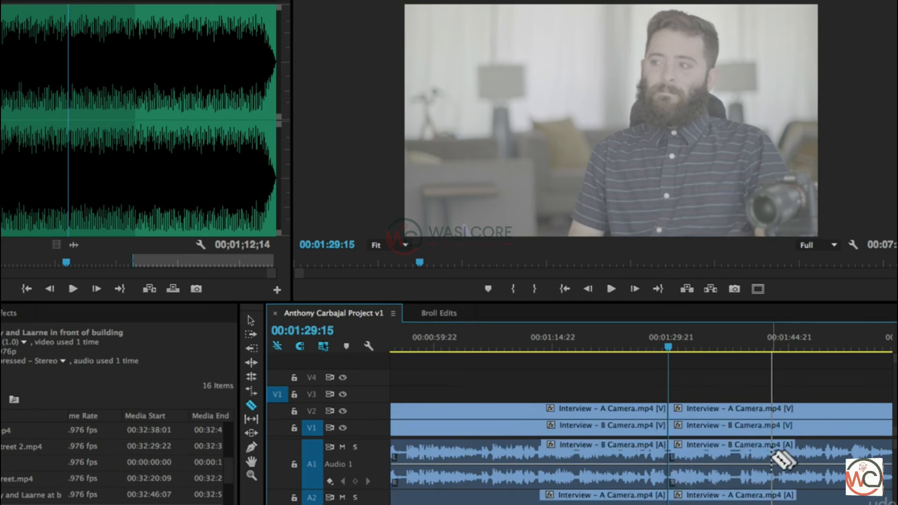
pyautogui.click(674, 348)
pyautogui.moveTo(678, 349); pyautogui.dragTo(737, 354)
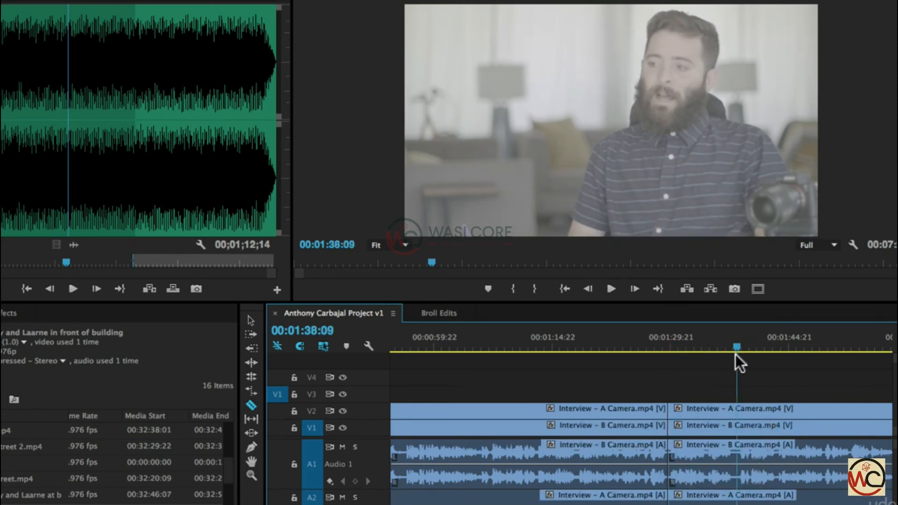
pyautogui.keyDown('shift'); pyautogui.click(738, 416); pyautogui.keyUp('shift')
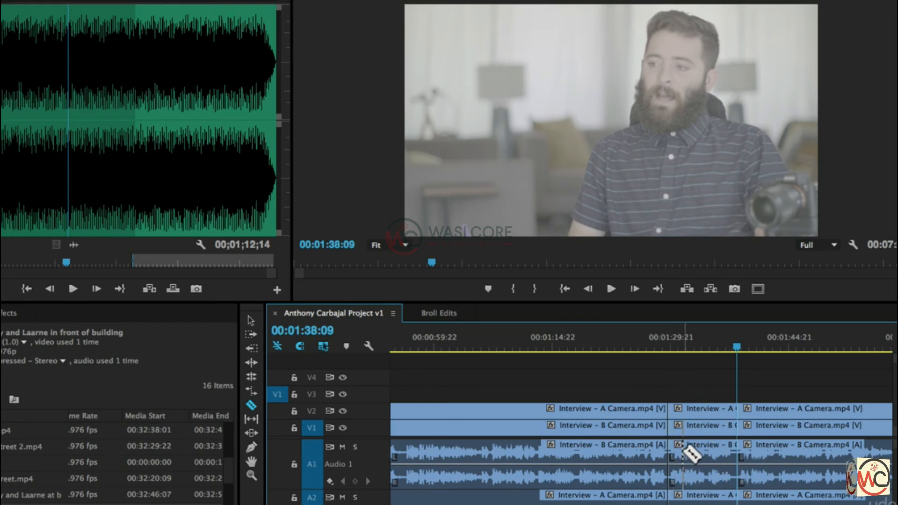
pyautogui.hotkey('ctrl', 'z')
pyautogui.hotkey('ctrl', 'z')
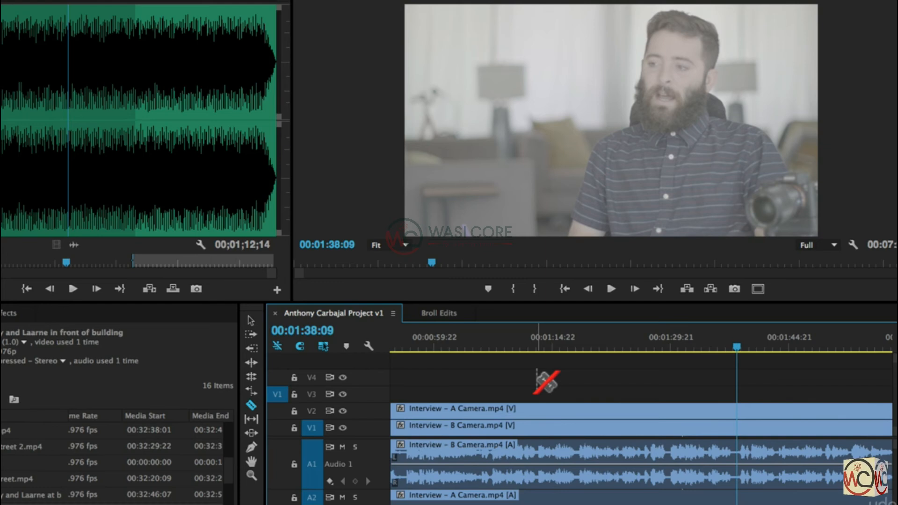
# Return to the Selection tool with the playhead at 00:00:00:00, and collapse the A1 track.
pyautogui.press('v')
pyautogui.press('-')
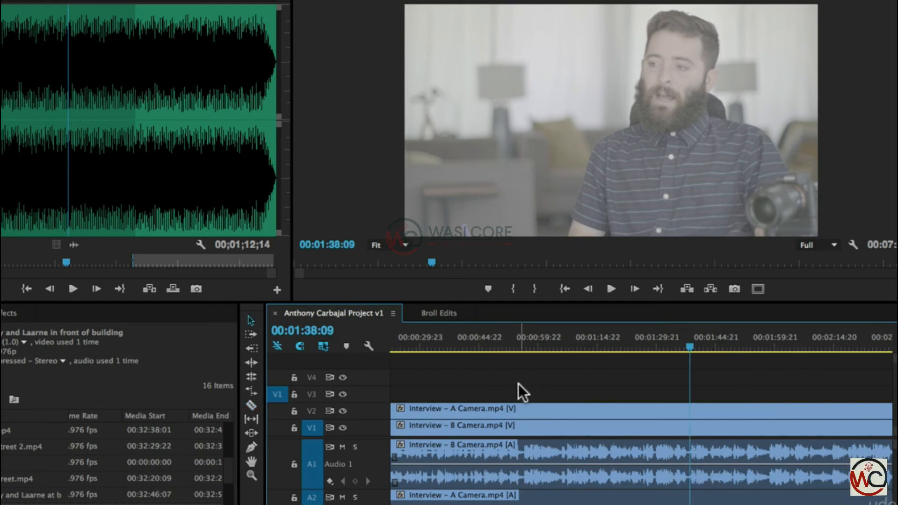
pyautogui.moveTo(498, 344); pyautogui.dragTo(343, 352)
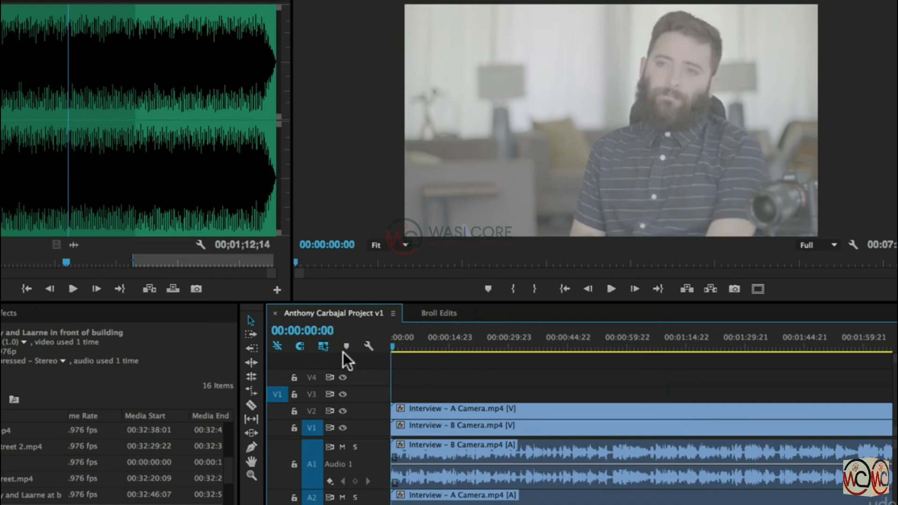
pyautogui.doubleClick(372, 451)
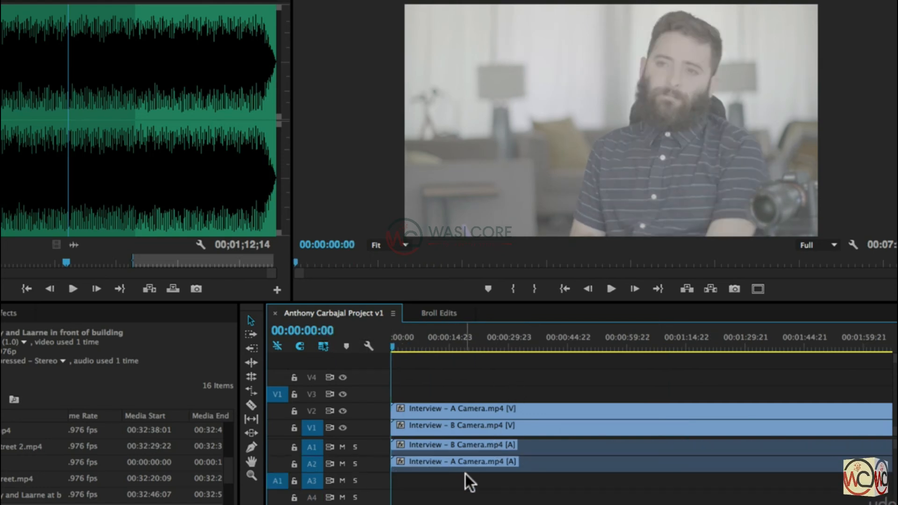
# Select the Interview - B Camera clip with its linked video and audio, and select only its A1 audio for comparison.
pyautogui.click(473, 448)
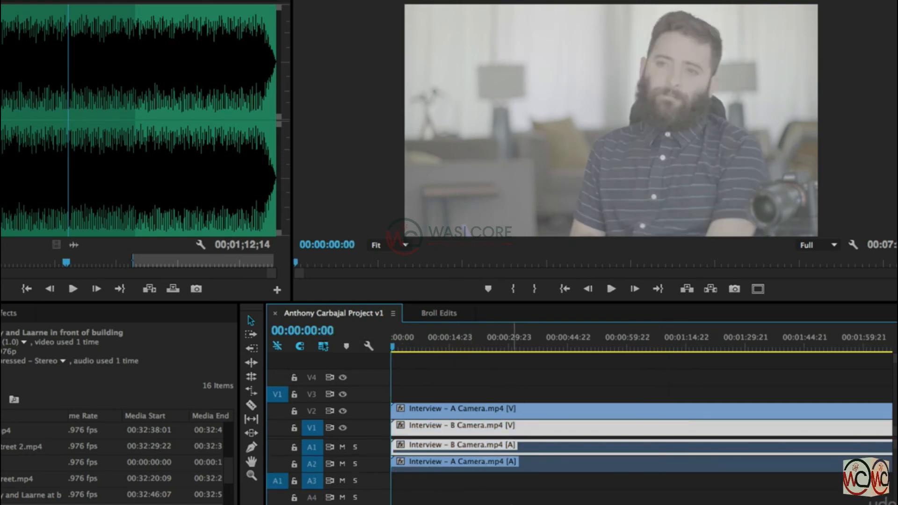
pyautogui.click(531, 501)
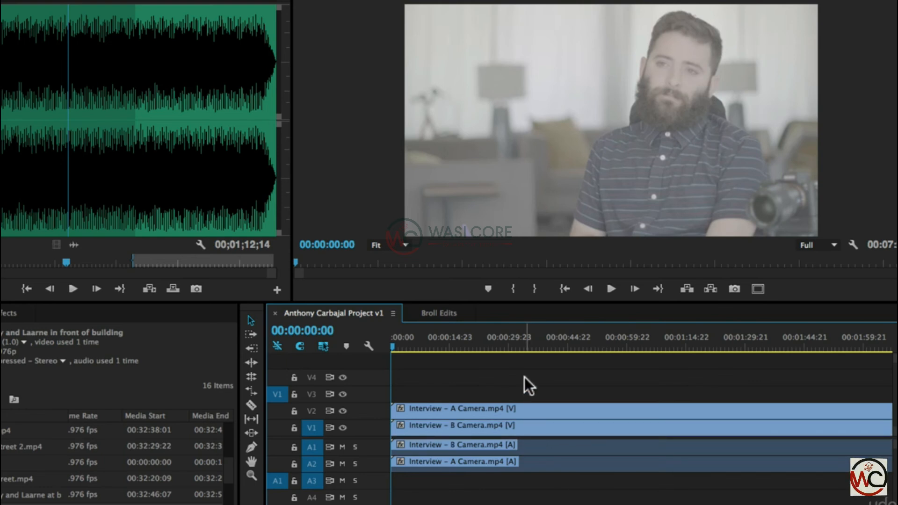
pyautogui.click(526, 447)
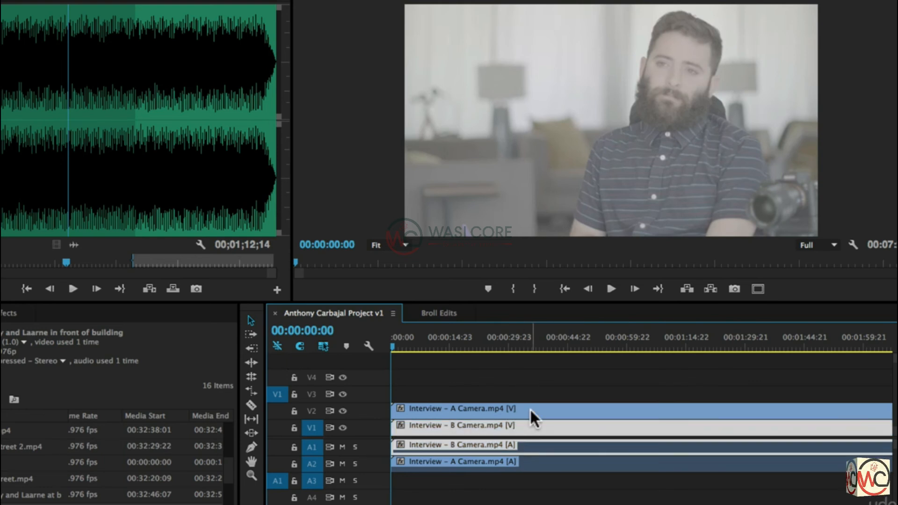
pyautogui.click(554, 385)
pyautogui.click(532, 448)
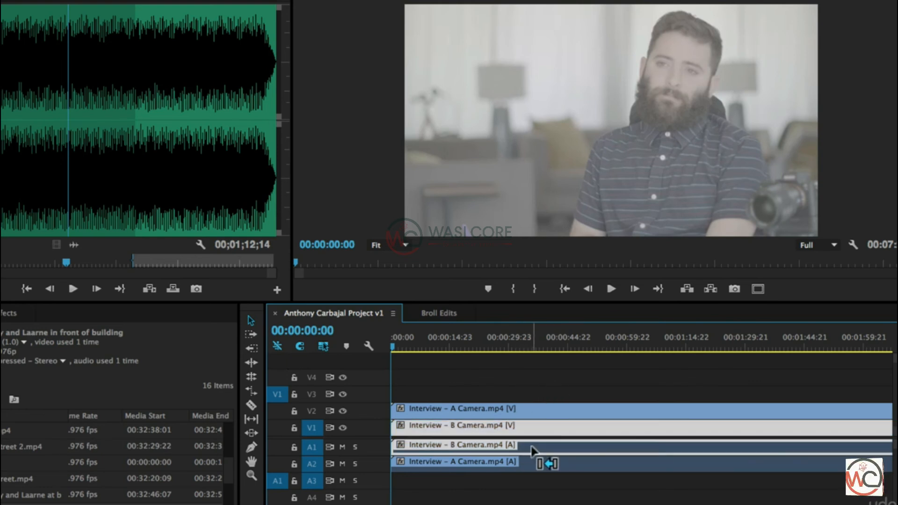
pyautogui.click(567, 369)
pyautogui.keyDown('alt'); pyautogui.click(523, 444); pyautogui.keyUp('alt')
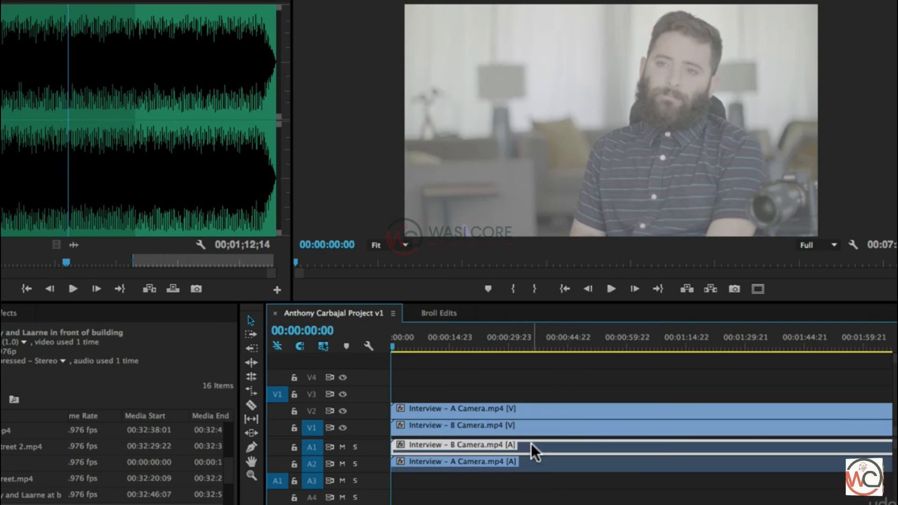
pyautogui.click(550, 368)
# Try deleting the linked Interview - B Camera video and audio, and undo the deletion.
pyautogui.click(546, 427)
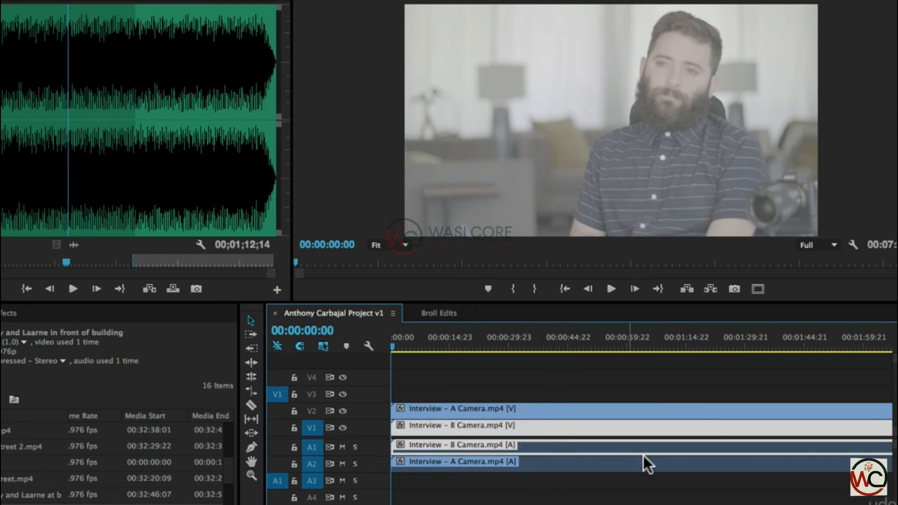
pyautogui.click(540, 374)
pyautogui.click(542, 446)
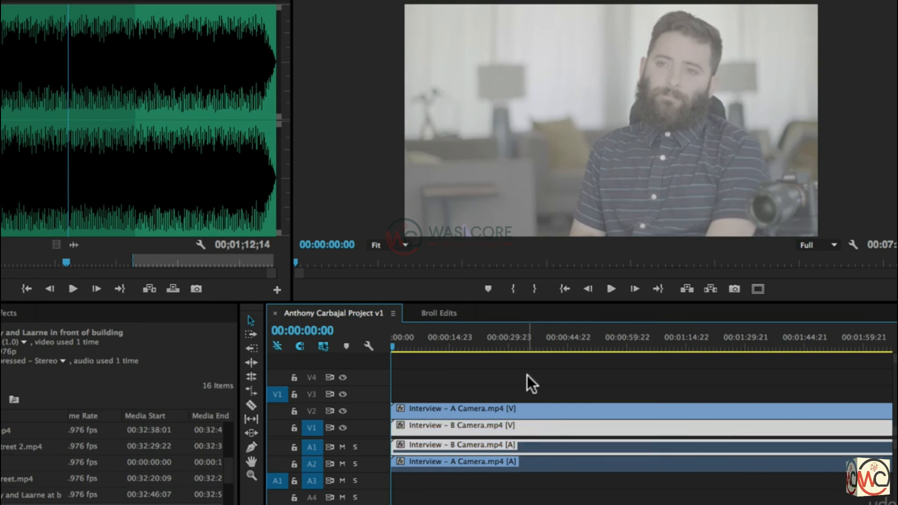
pyautogui.press('Delete')
pyautogui.press('super+z')
# Try deleting the linked Interview - A Camera video and audio, and undo the deletion.
pyautogui.click(517, 410)
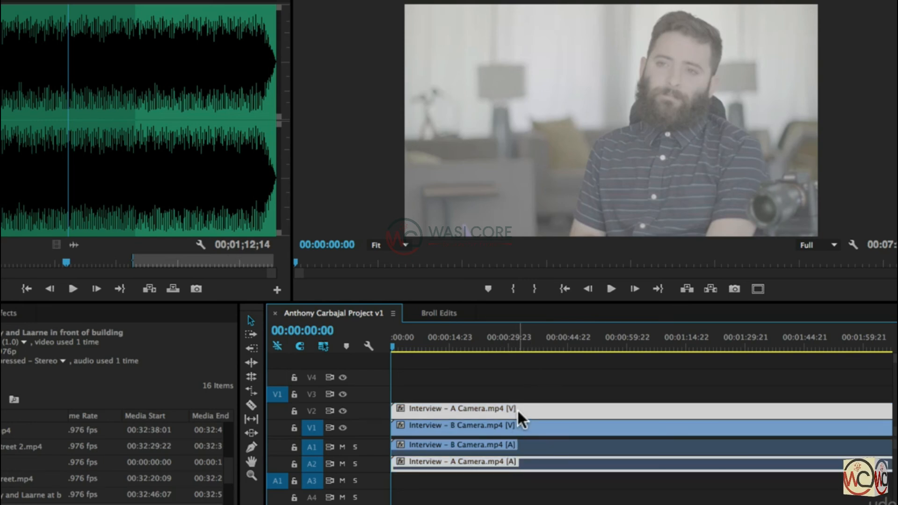
pyautogui.press('Delete')
pyautogui.press('super+z')
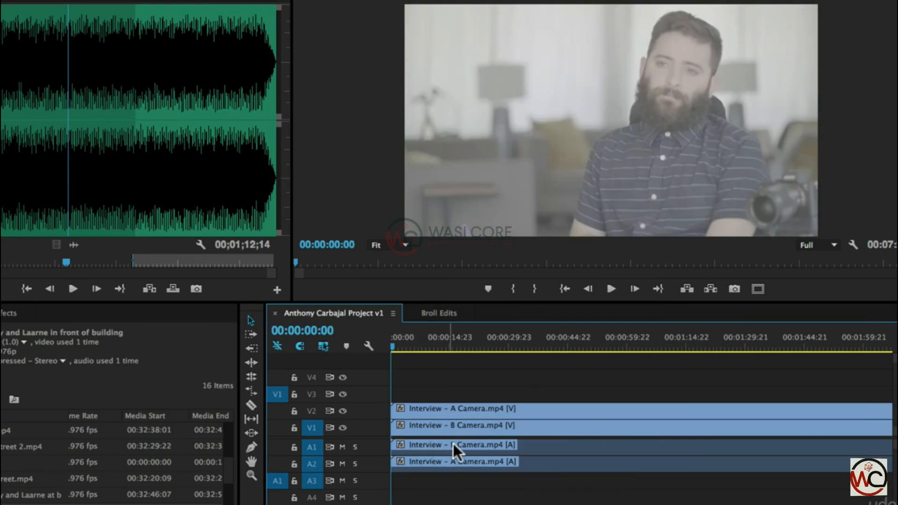
# Try deleting only the Interview - B Camera audio on A1, and undo the deletion.
pyautogui.click(533, 445)
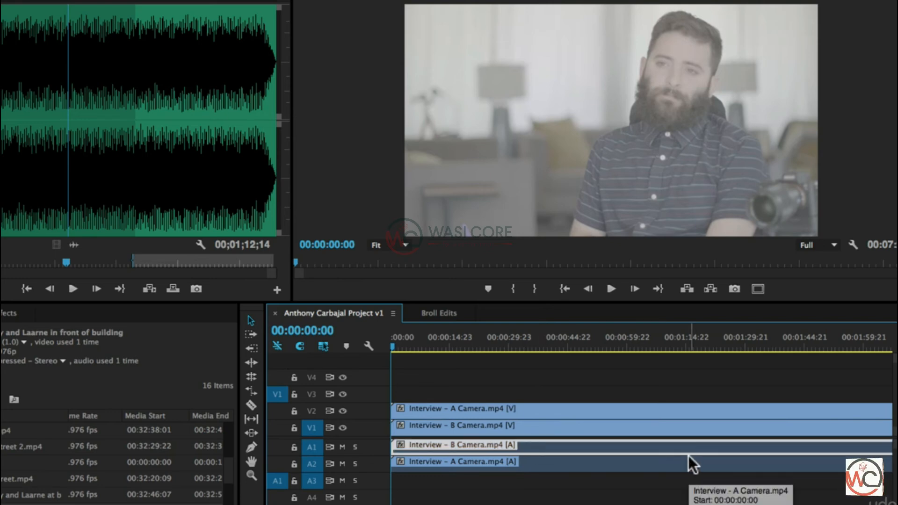
pyautogui.press('Delete')
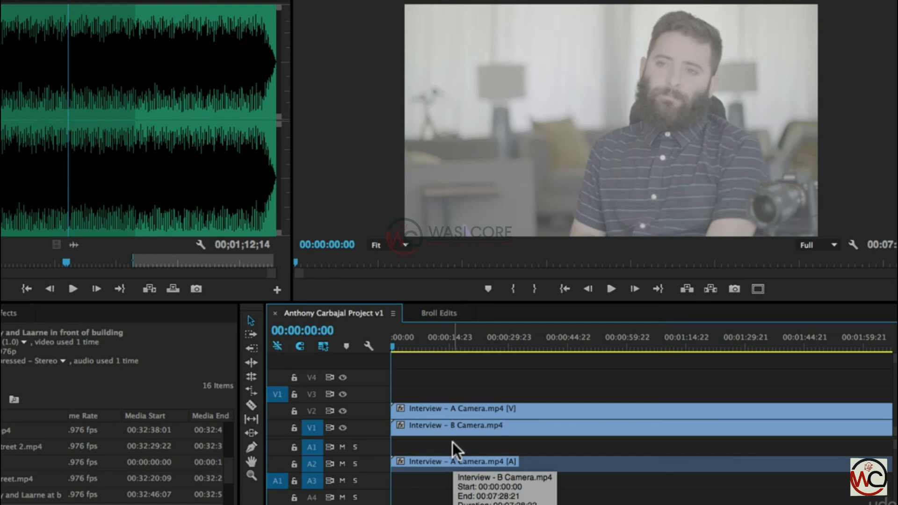
pyautogui.hotkey('ctrl', 'z')
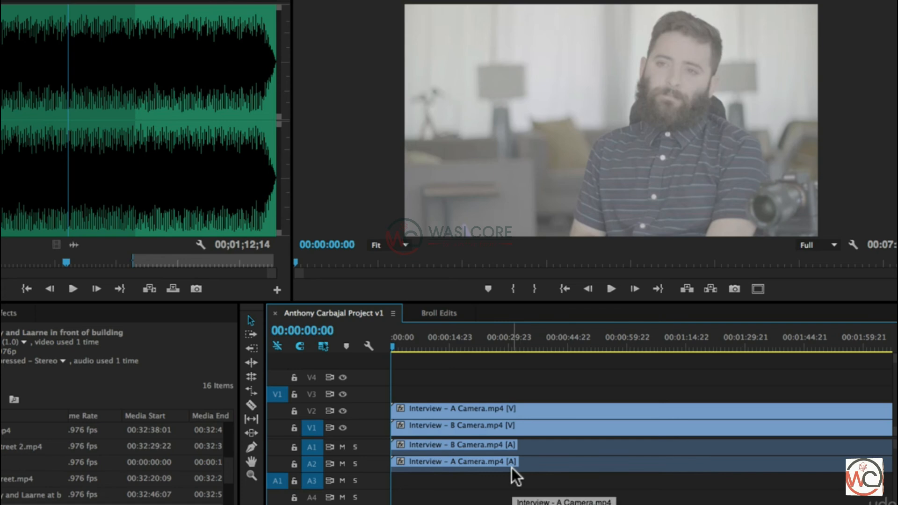
pyautogui.rightClick(536, 446)
pyautogui.click(553, 371)
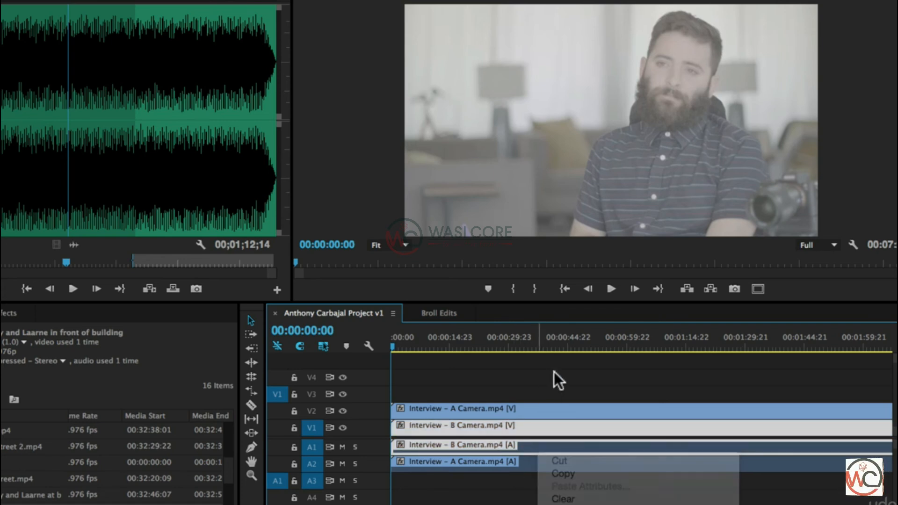
pyautogui.rightClick(525, 429)
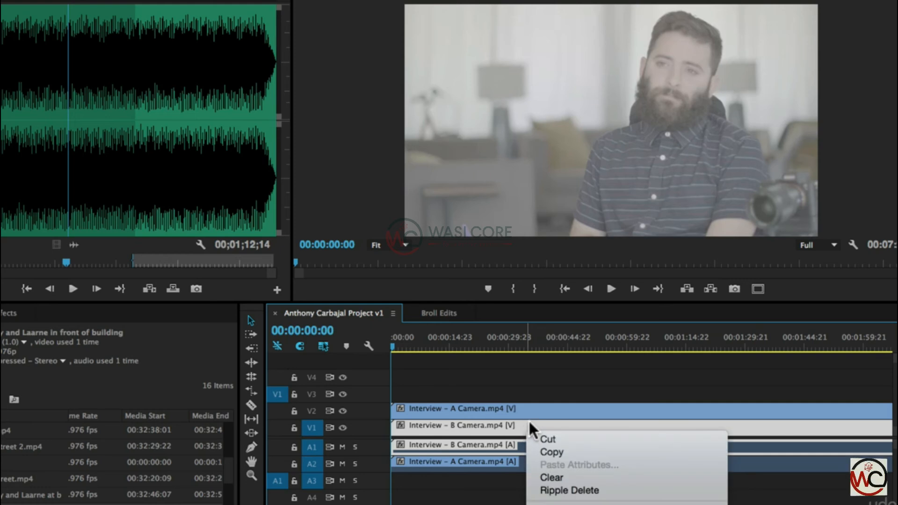
pyautogui.scroll(-5, 583, 459)
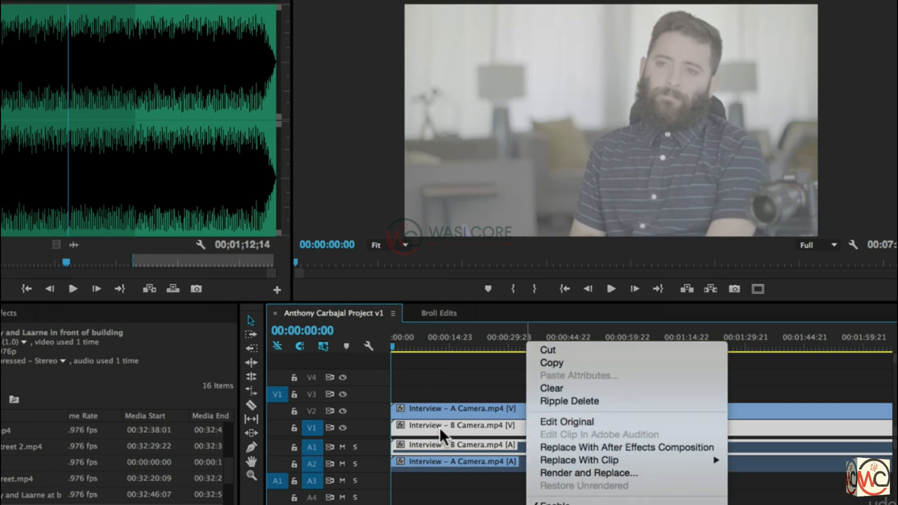
pyautogui.click(462, 381)
# Disable only the Interview - B Camera audio clip on A1, keeping it in the timeline.
pyautogui.click(540, 382)
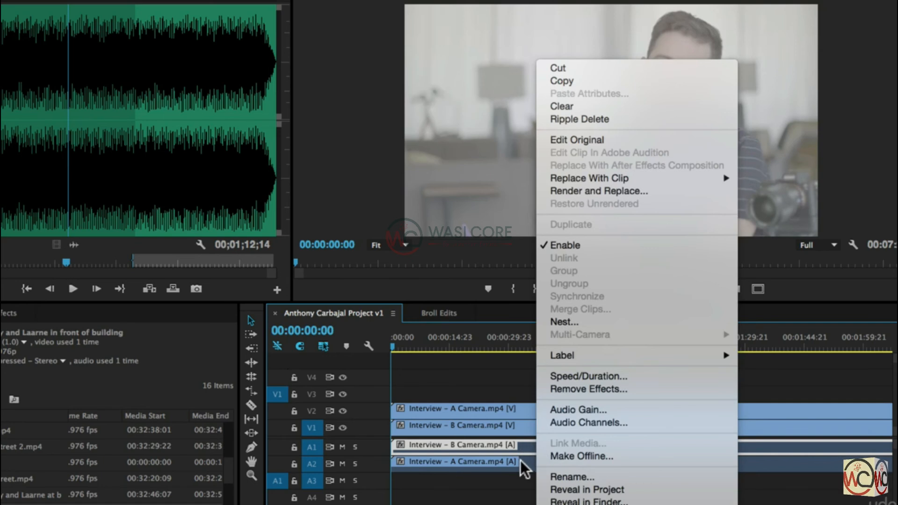
pyautogui.click(565, 246)
# Move the playhead to 00:00:36:15, toggle the V1 and V2 track visibility to compare cameras, and play the sequence briefly.
pyautogui.click(456, 347)
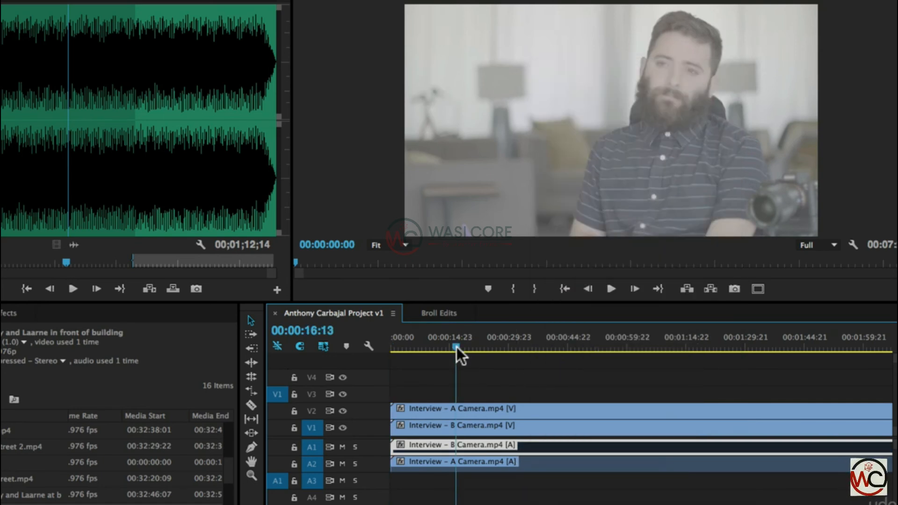
pyautogui.moveTo(457, 347); pyautogui.dragTo(536, 347)
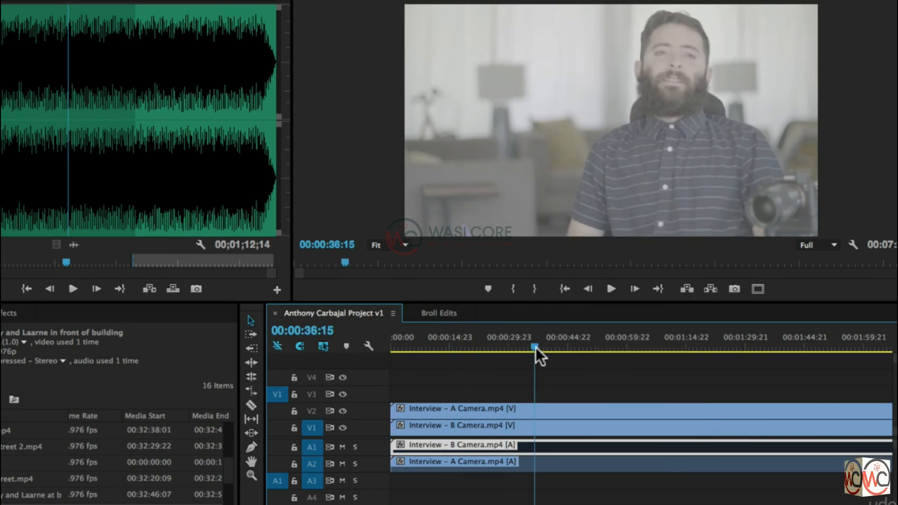
pyautogui.click(341, 427)
pyautogui.click(343, 411)
pyautogui.click(342, 411)
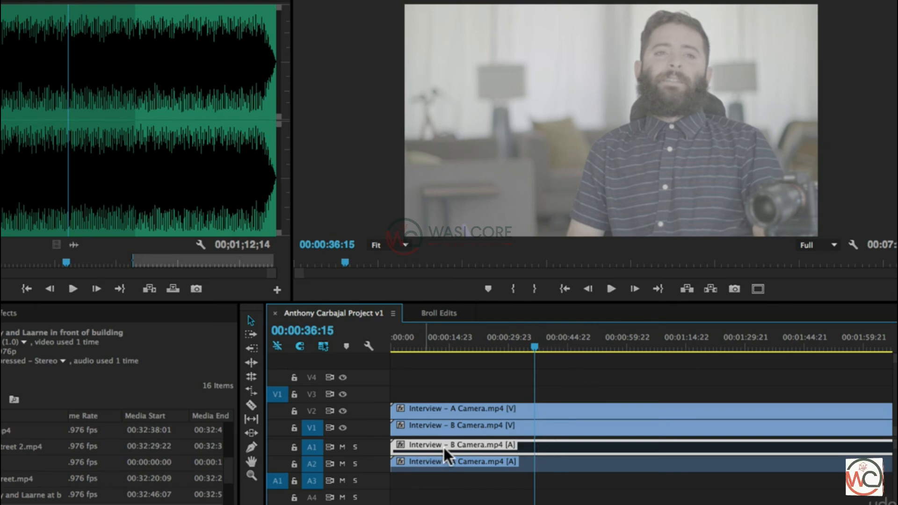
pyautogui.press('space')
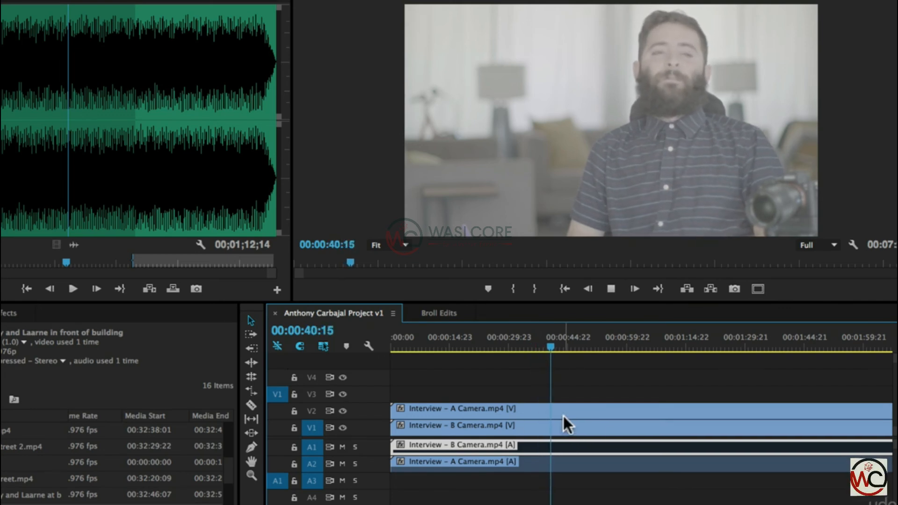
pyautogui.press('space')
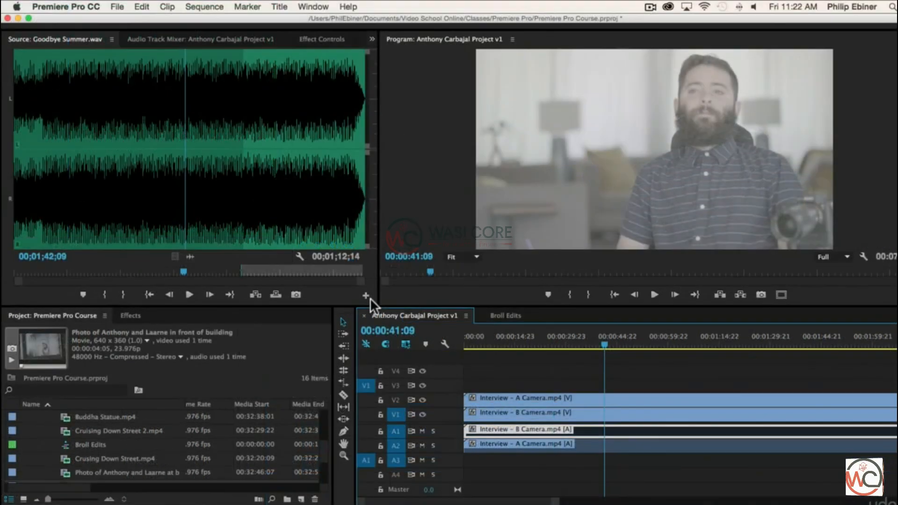
# Enlarge the timeline area, deselect the B Camera audio, and show the full length of the interview clips.
pyautogui.moveTo(365, 306); pyautogui.dragTo(360, 261)
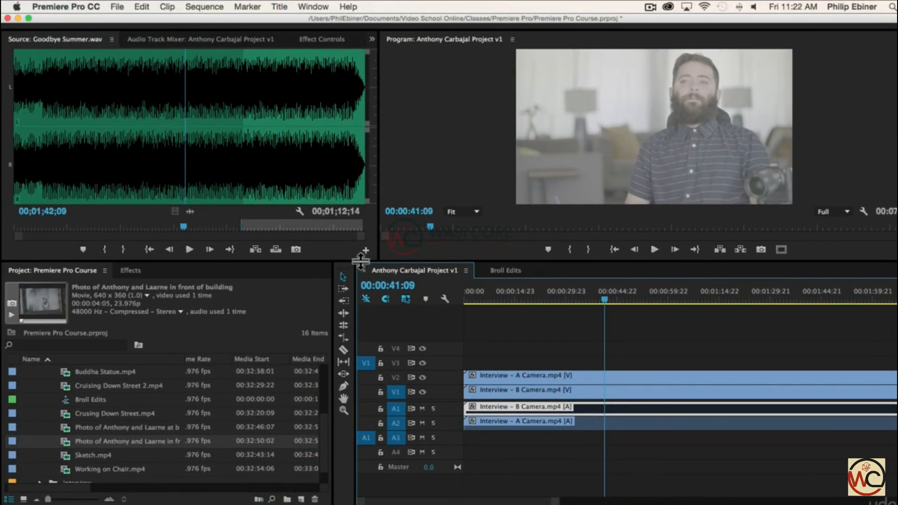
pyautogui.click(570, 344)
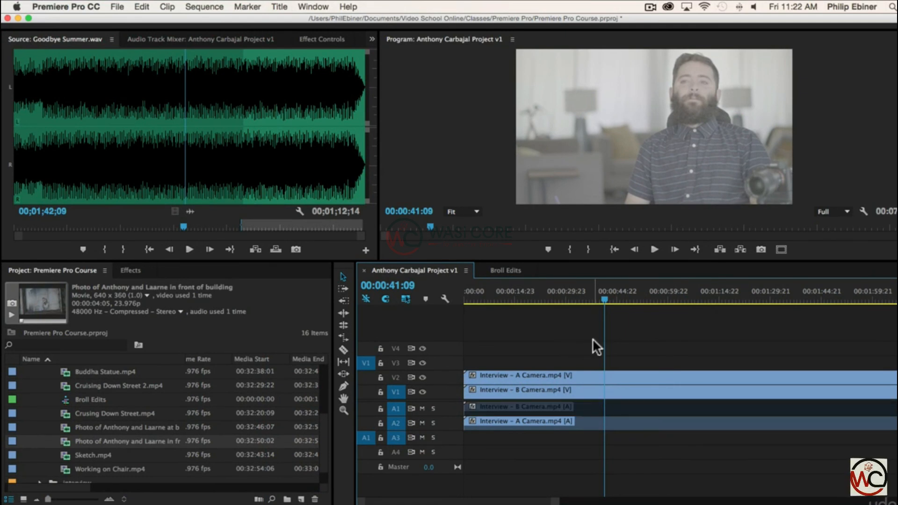
pyautogui.moveTo(493, 291); pyautogui.dragTo(617, 307)
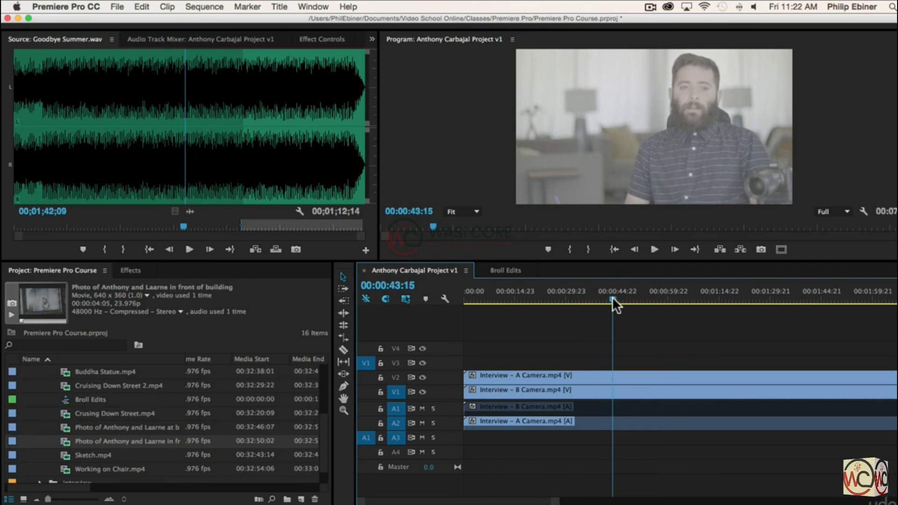
pyautogui.moveTo(613, 299); pyautogui.dragTo(580, 302)
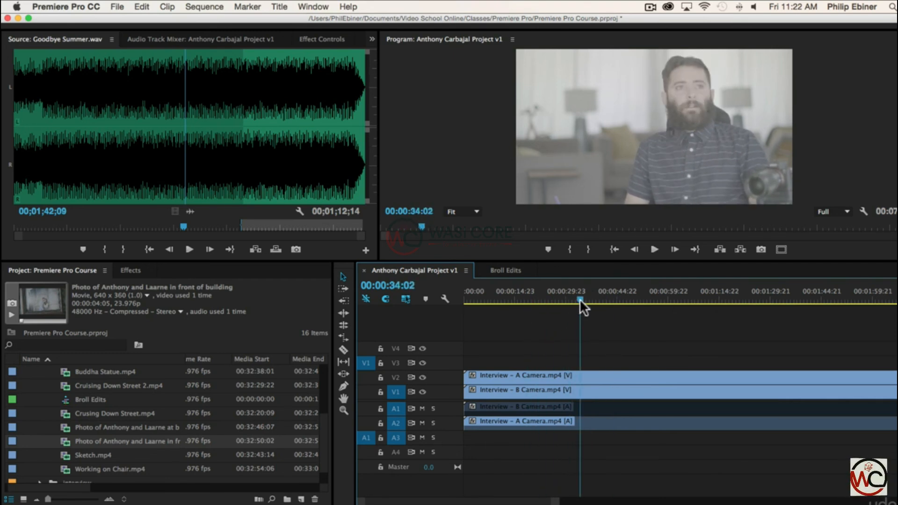
pyautogui.press('-')
pyautogui.press('-')
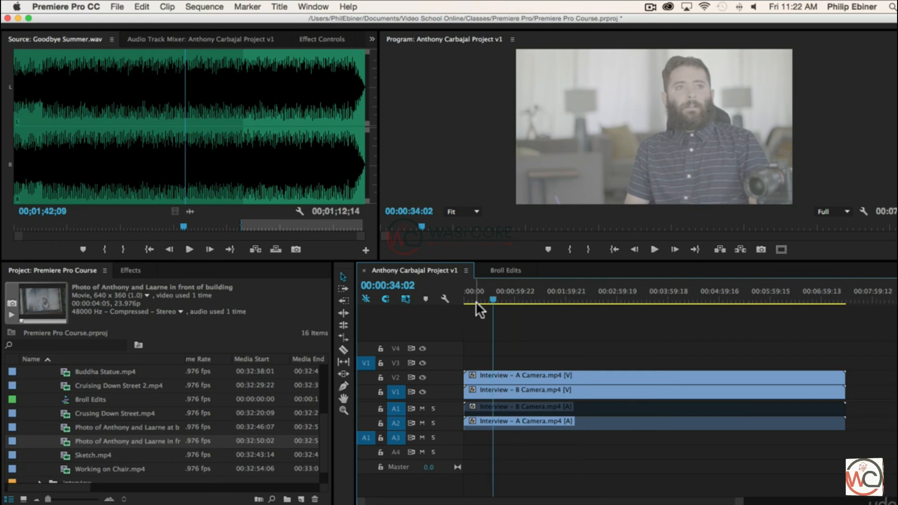
# Return to the sequence start and scrub through the first minute and a half of the interview to review the answers.
pyautogui.moveTo(476, 301); pyautogui.dragTo(390, 282)
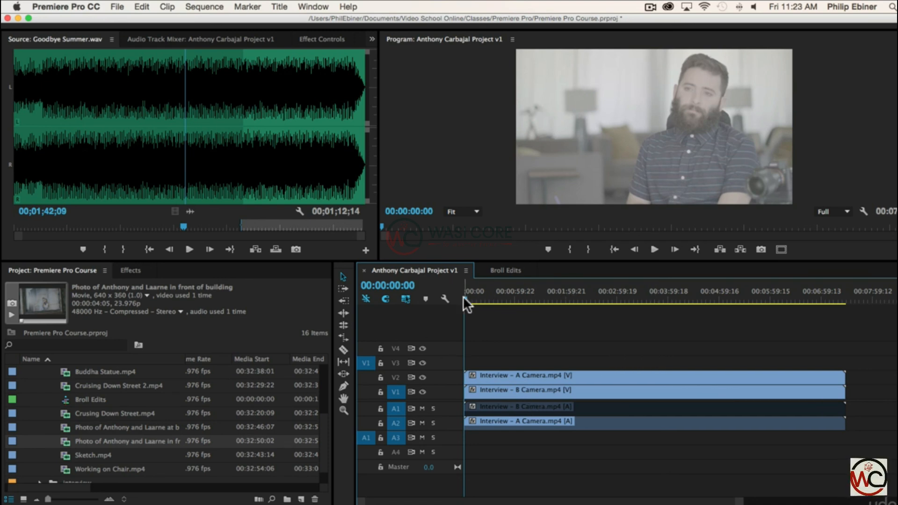
pyautogui.moveTo(472, 296); pyautogui.dragTo(545, 296)
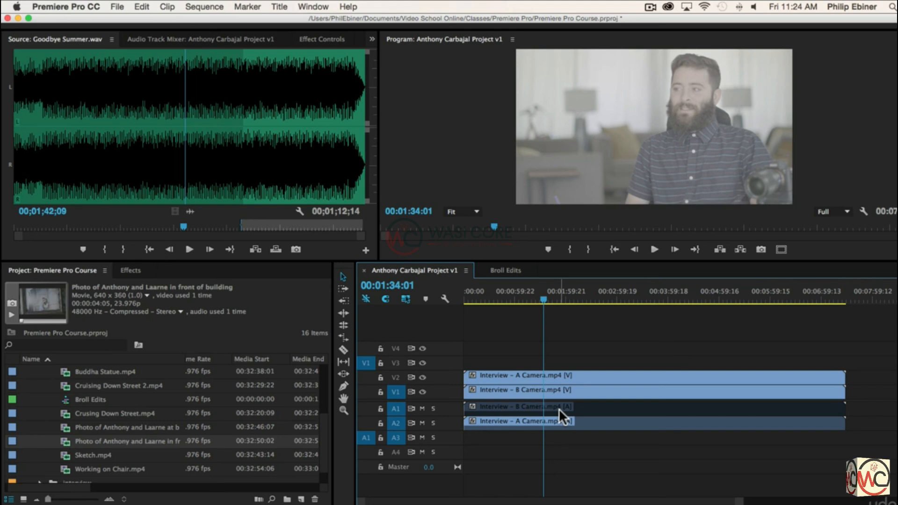
pyautogui.moveTo(481, 290); pyautogui.dragTo(498, 294)
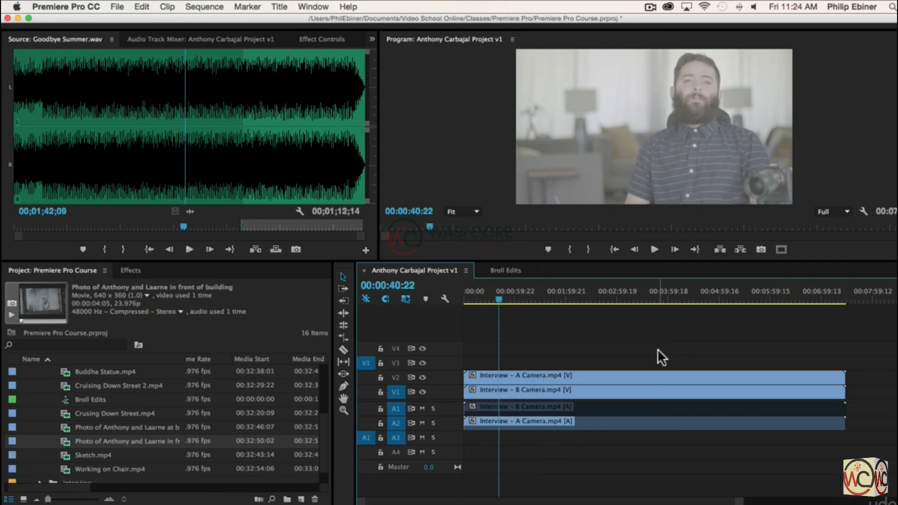
pyautogui.click(514, 296)
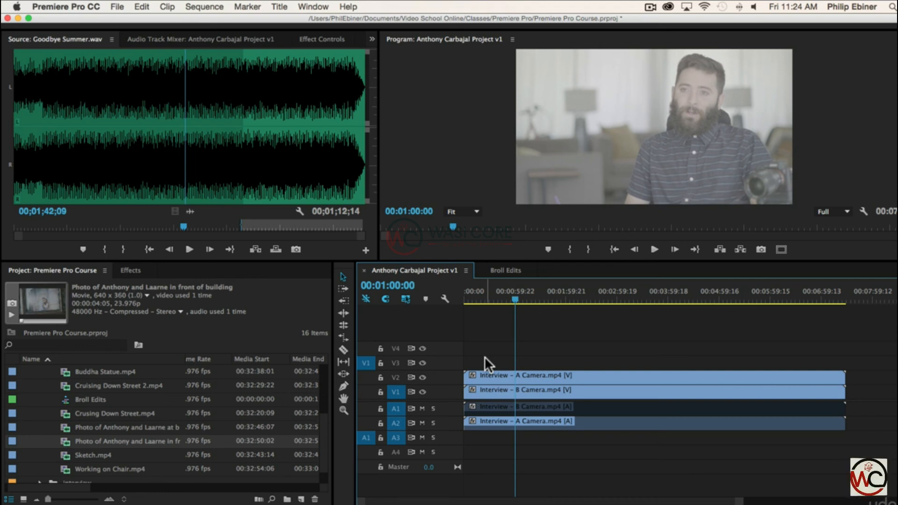
pyautogui.moveTo(518, 299); pyautogui.dragTo(515, 324)
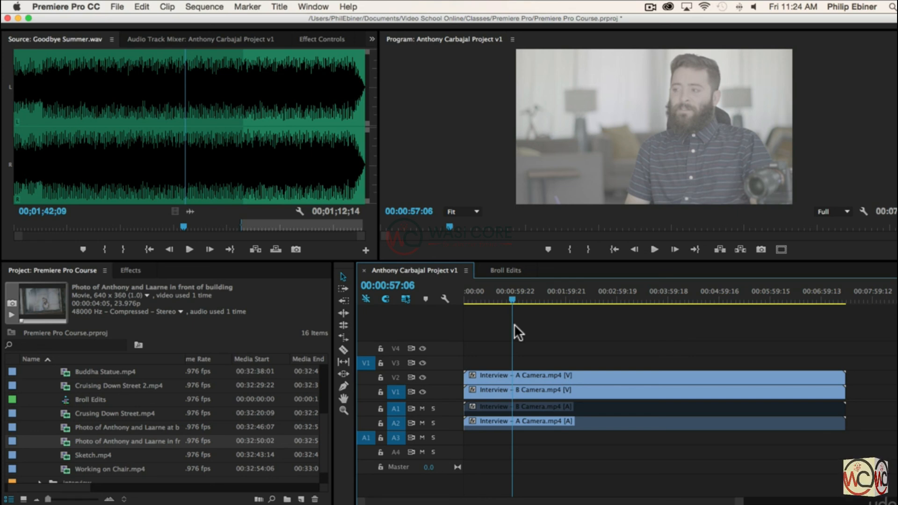
pyautogui.click(515, 299)
pyautogui.click(530, 299)
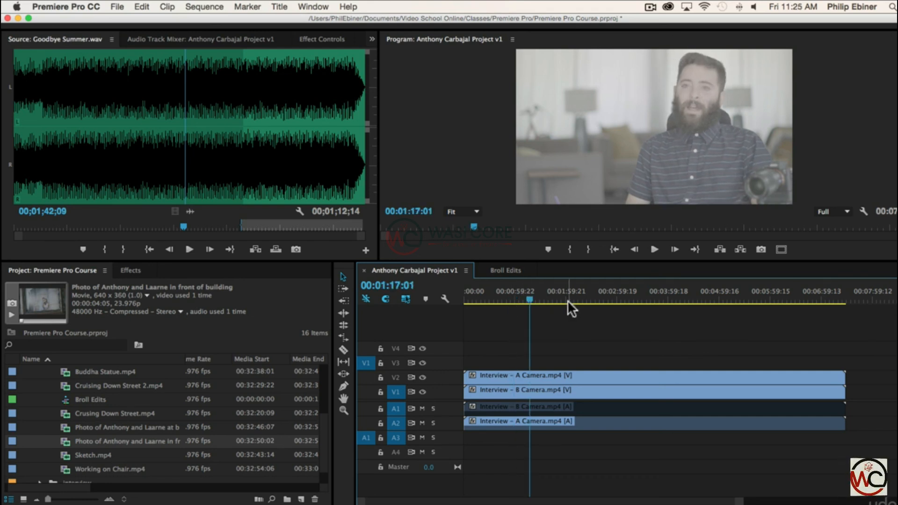
pyautogui.moveTo(532, 299); pyautogui.dragTo(496, 313)
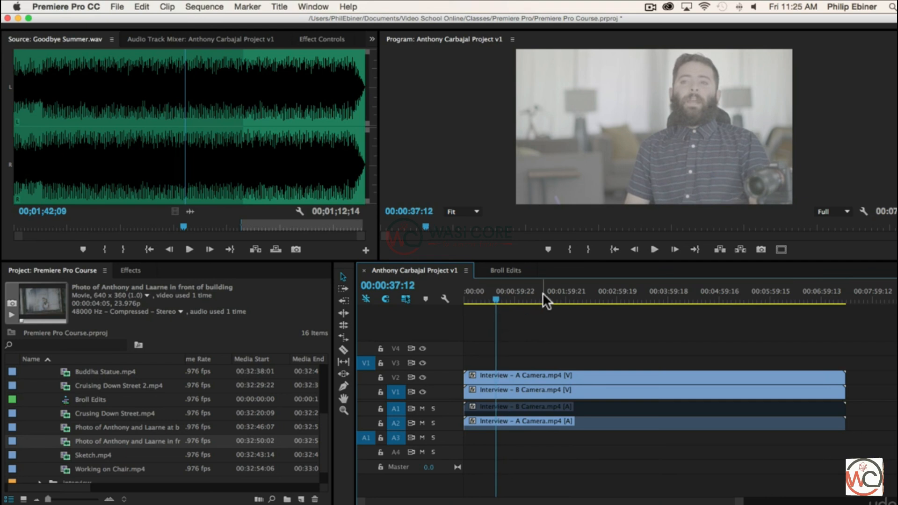